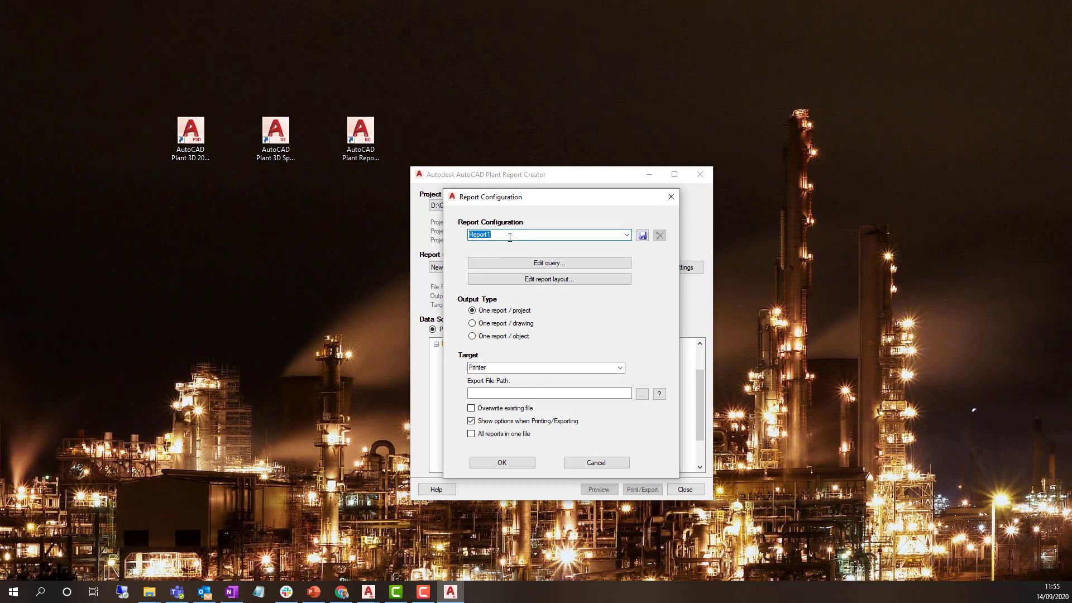
# Review the new report's configuration name, the available output targets and the export file path field.
pyautogui.click(510, 237)
pyautogui.moveTo(510, 237); pyautogui.dragTo(468, 238)
pyautogui.click(618, 367)
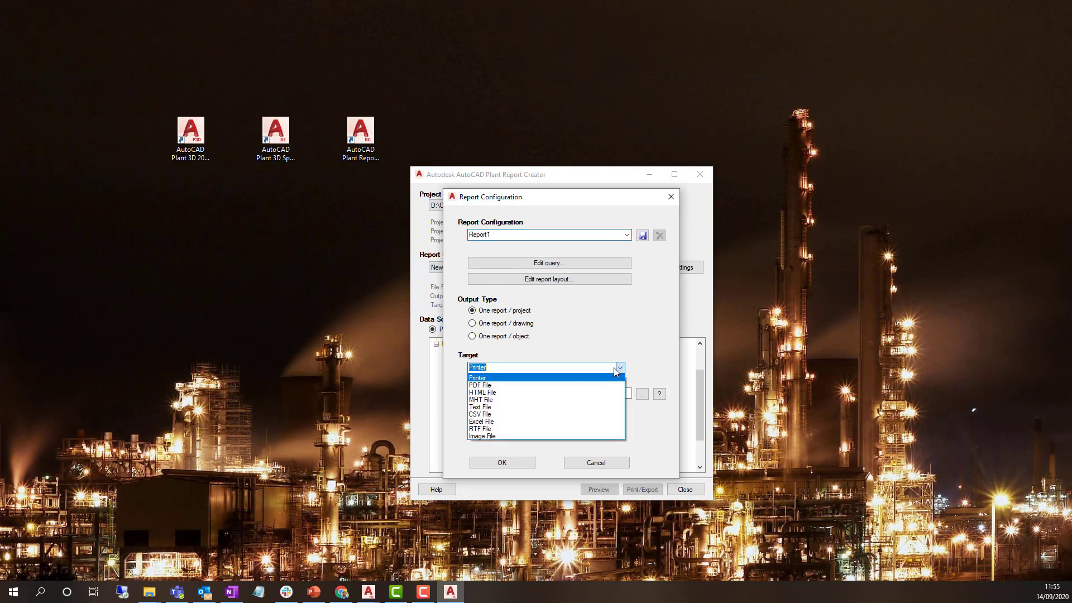
pyautogui.click(654, 356)
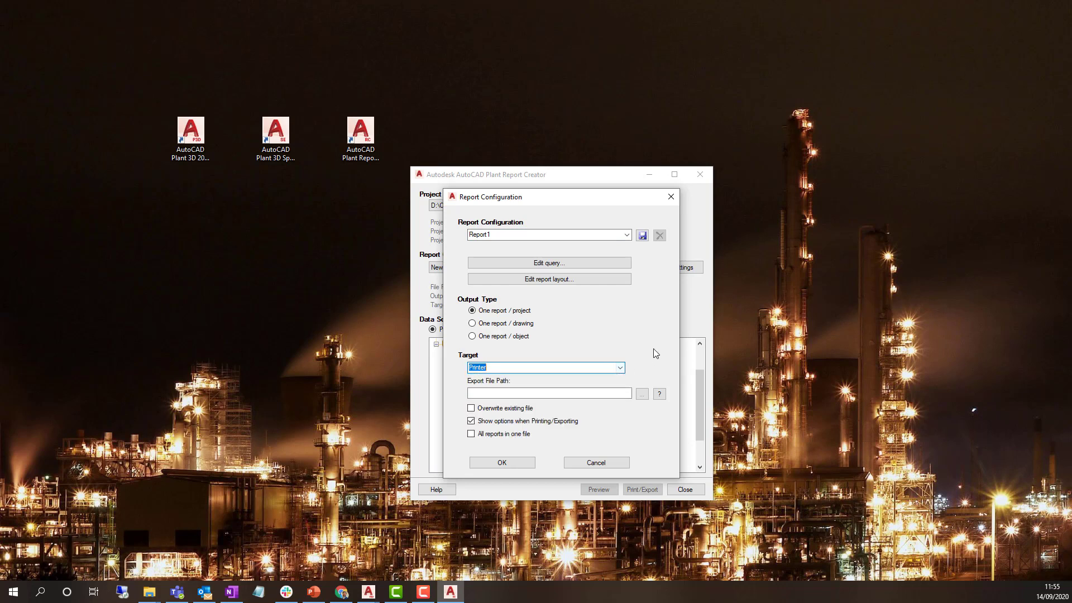
pyautogui.click(622, 396)
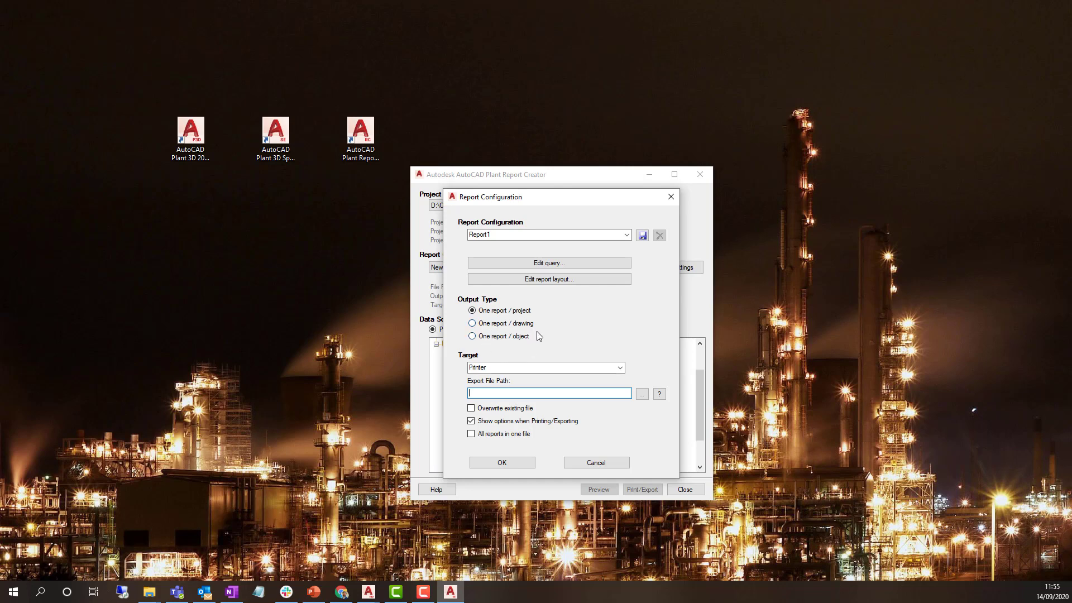
# Open the report's query and compare the class lists for Drawings, Plant 3D Classes and P&ID Classes, ending on P&ID Classes.
pyautogui.click(555, 267)
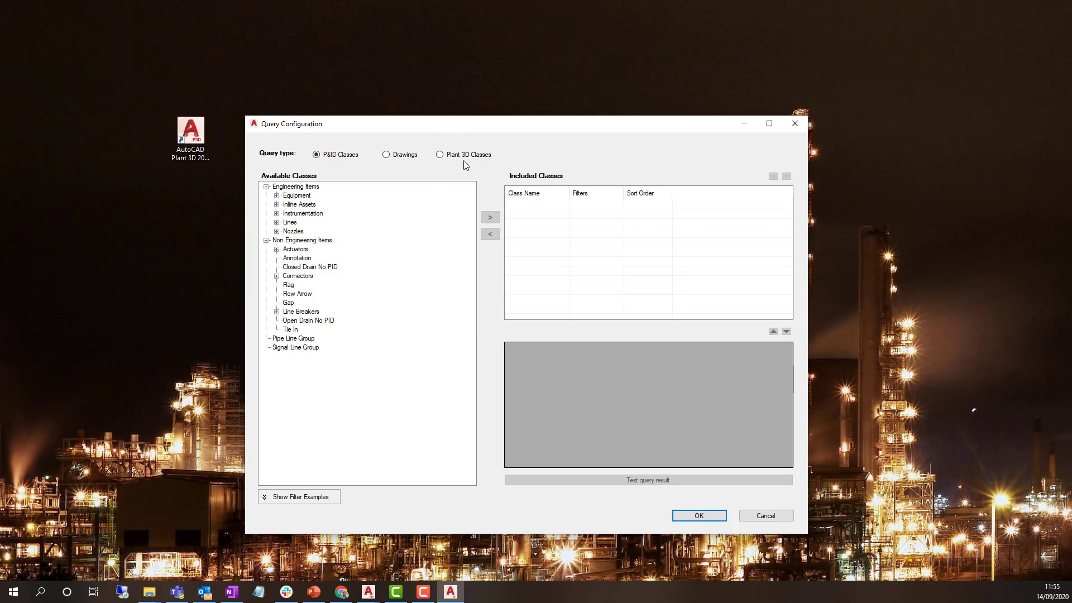
pyautogui.click(385, 154)
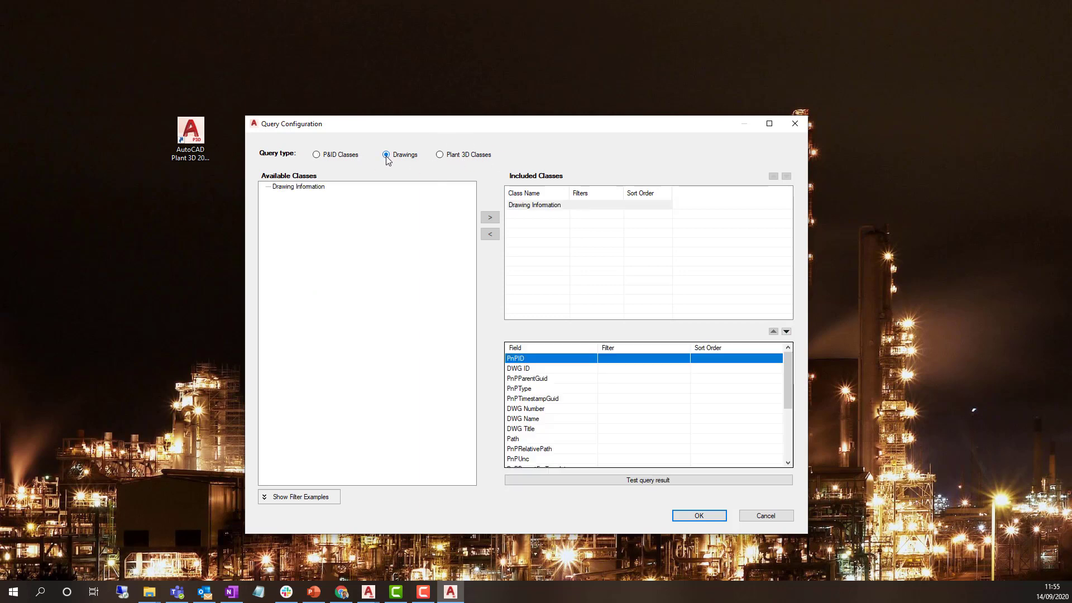
pyautogui.click(316, 154)
pyautogui.click(440, 156)
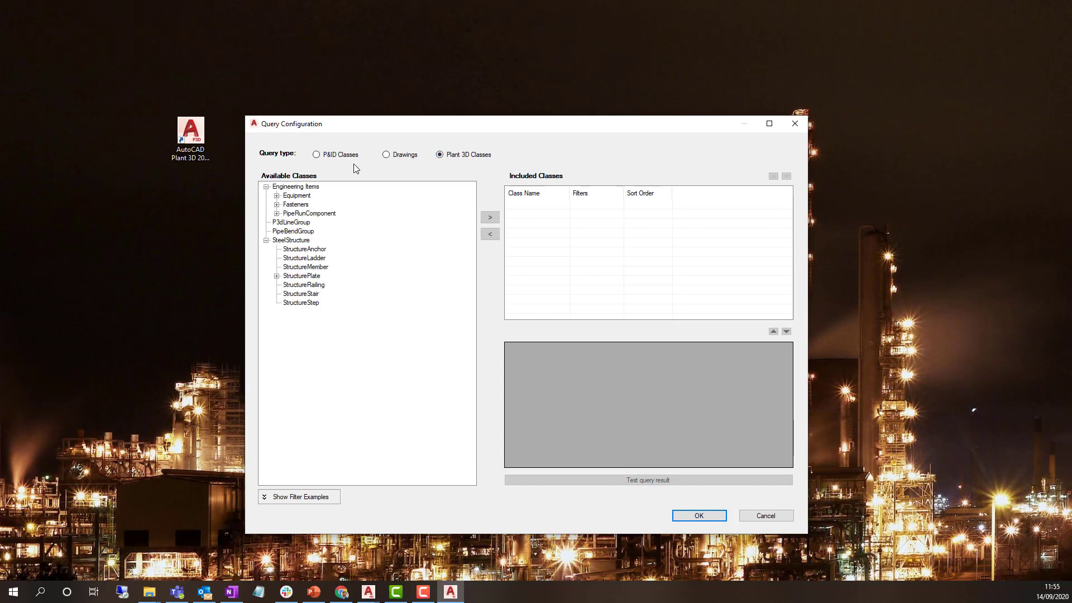
pyautogui.click(317, 155)
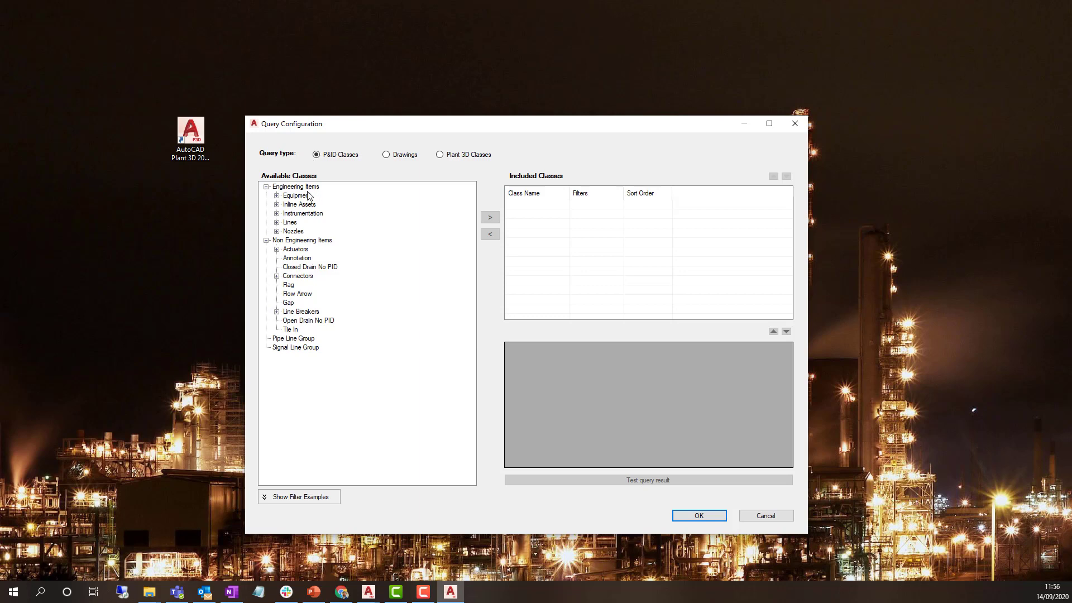
# Include the Primary Line Segment and Secondary Line Segment classes from the pipe line segments in the query.
pyautogui.click(276, 222)
pyautogui.click(287, 231)
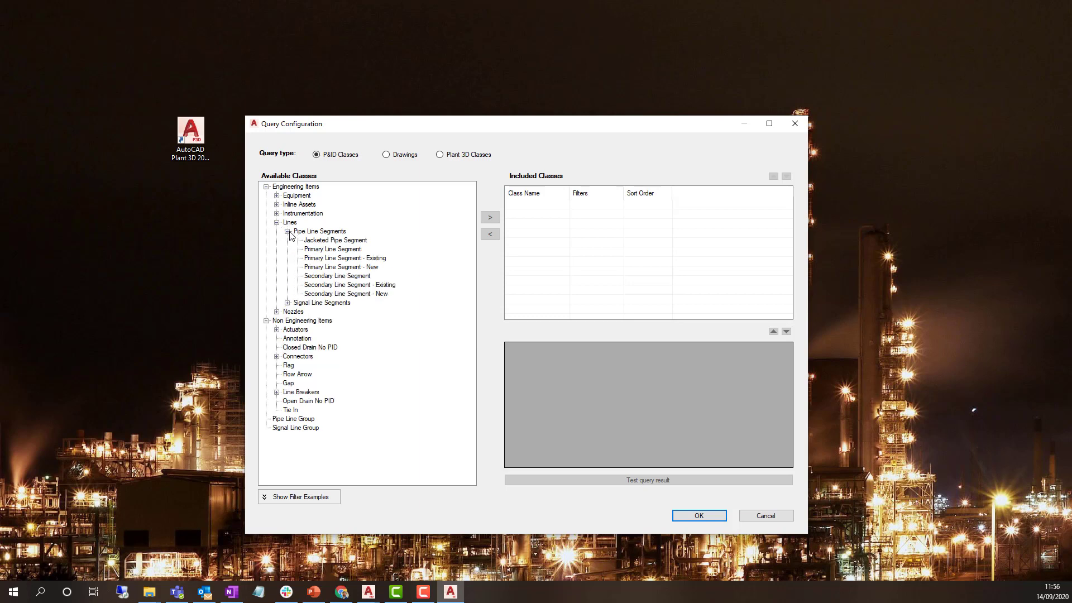
pyautogui.click(335, 249)
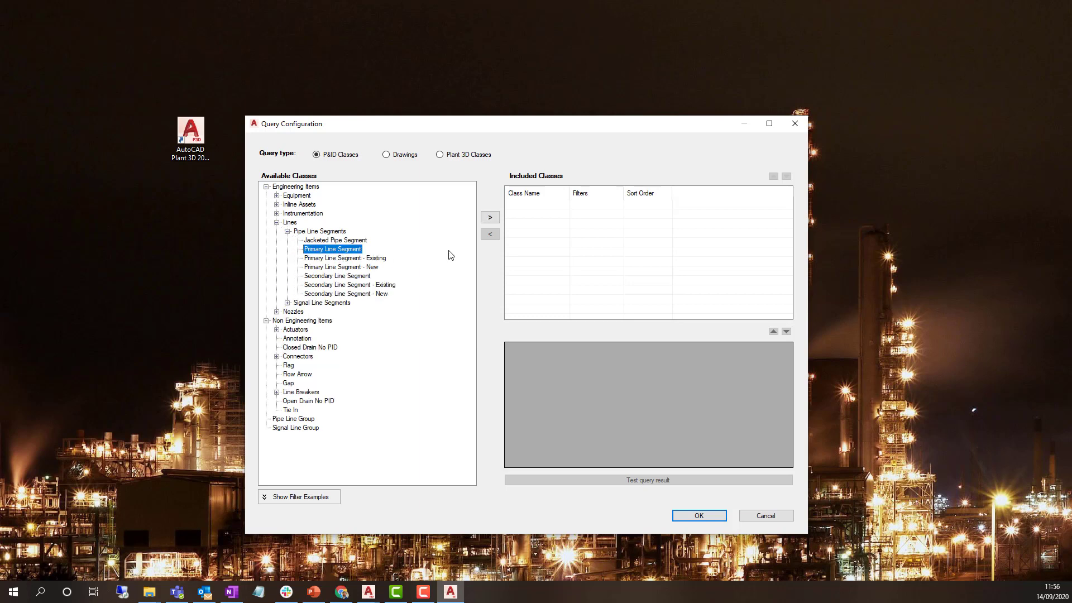
pyautogui.click(488, 220)
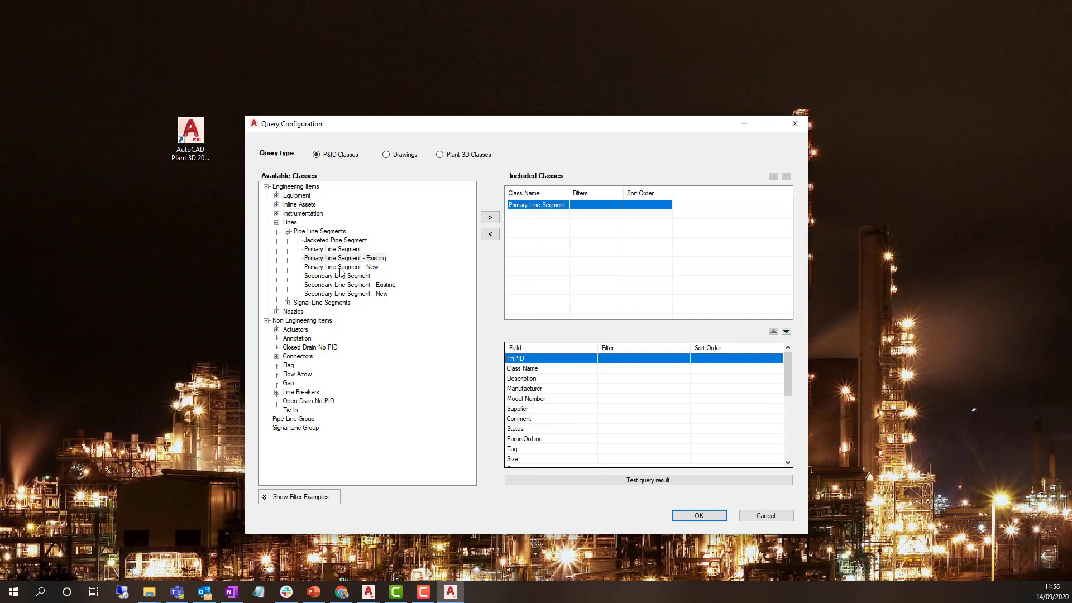
pyautogui.click(339, 250)
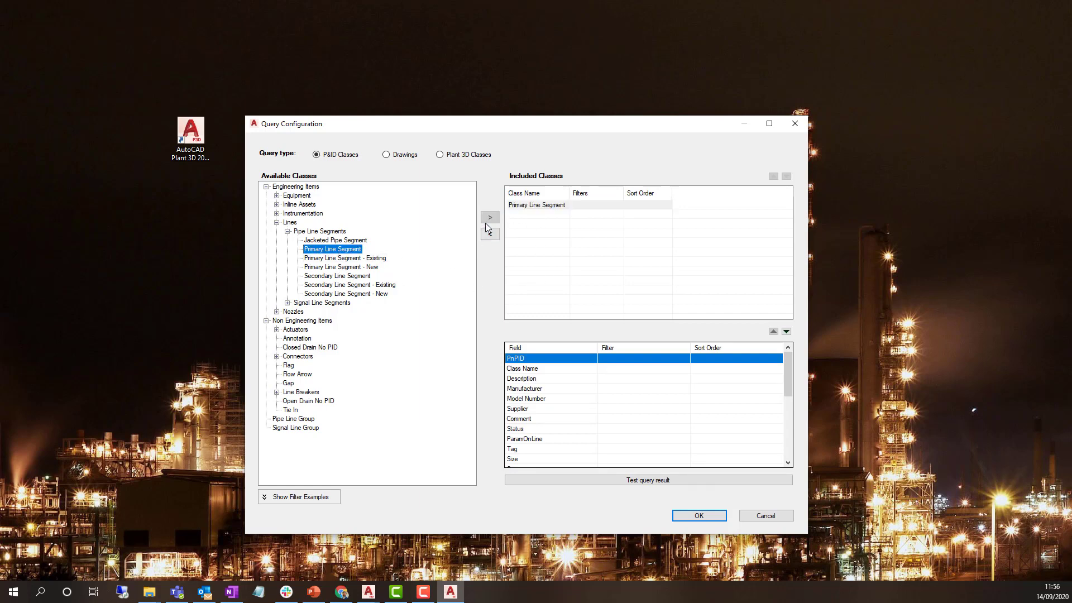
pyautogui.click(343, 275)
pyautogui.click(489, 218)
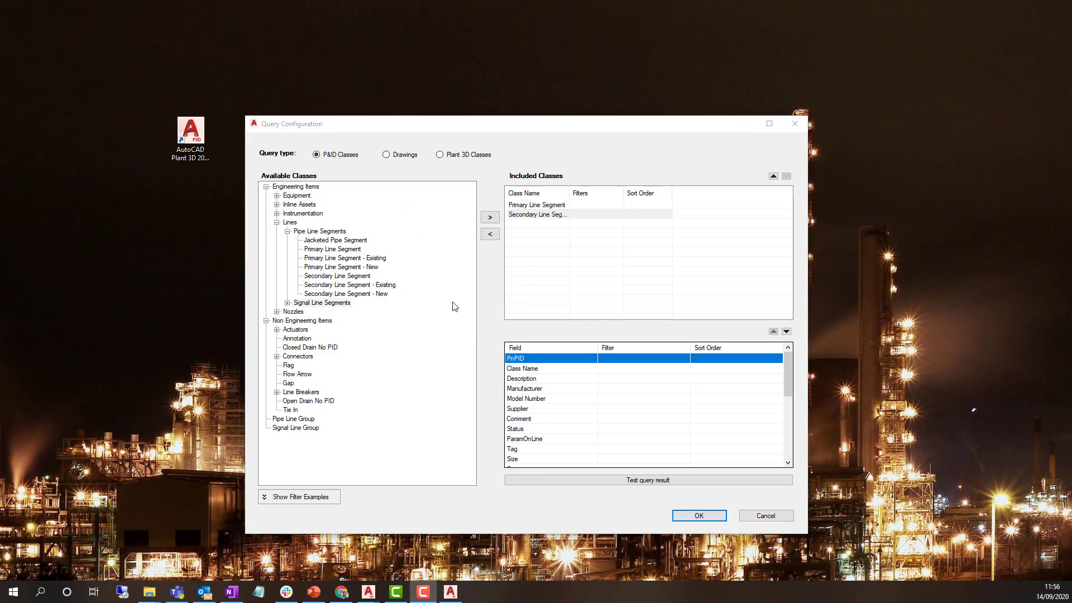
# Remove the Secondary Line Segment and Primary Line Segment classes from the query's included classes.
pyautogui.click(541, 216)
pyautogui.click(494, 236)
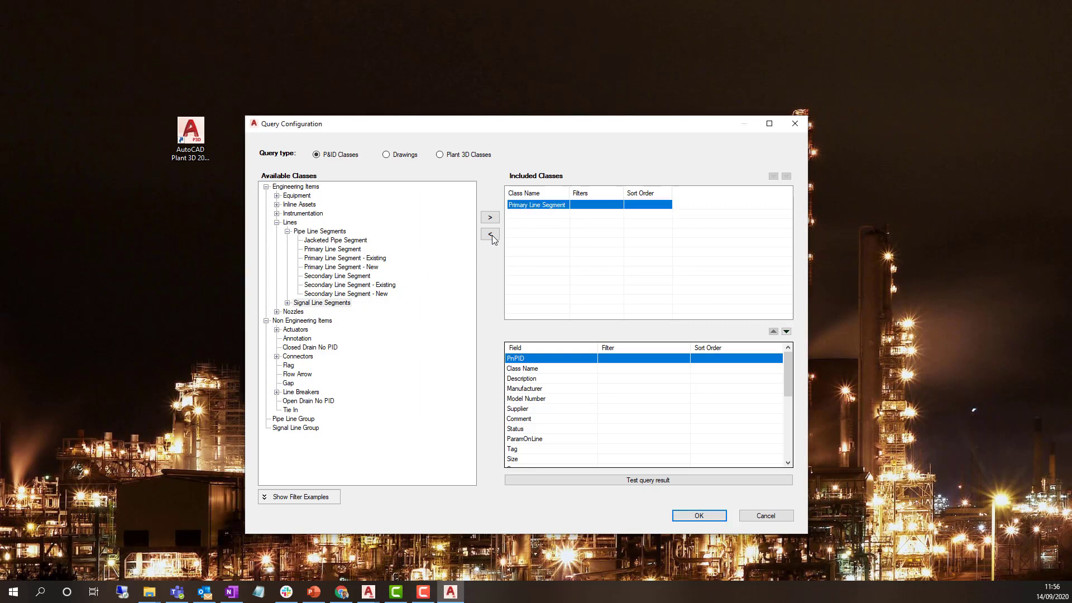
pyautogui.click(492, 235)
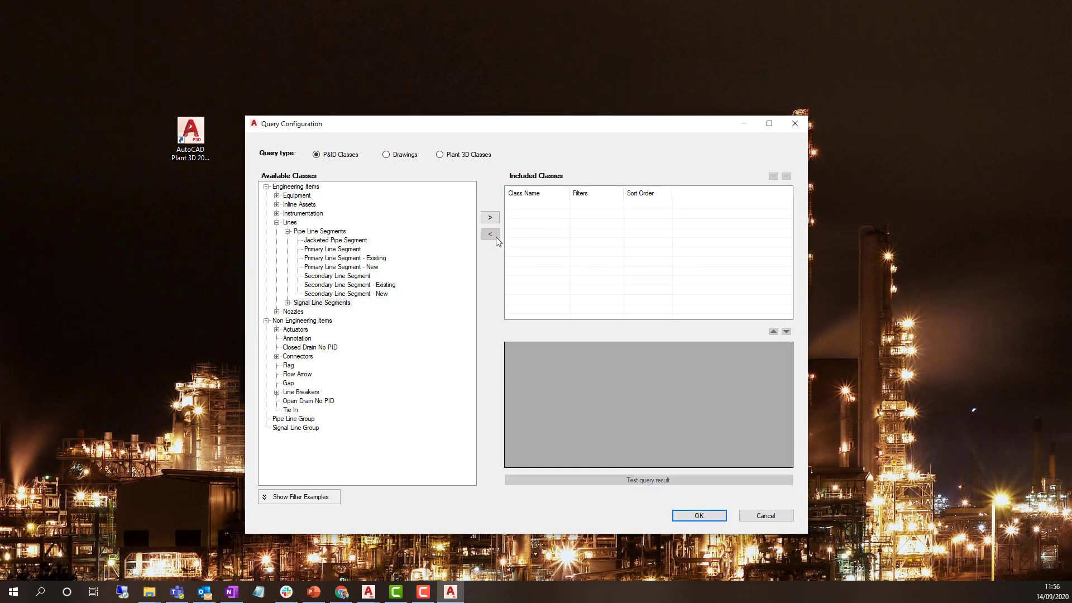
# Include the entire Lines class from Engineering Items in the query.
pyautogui.click(313, 231)
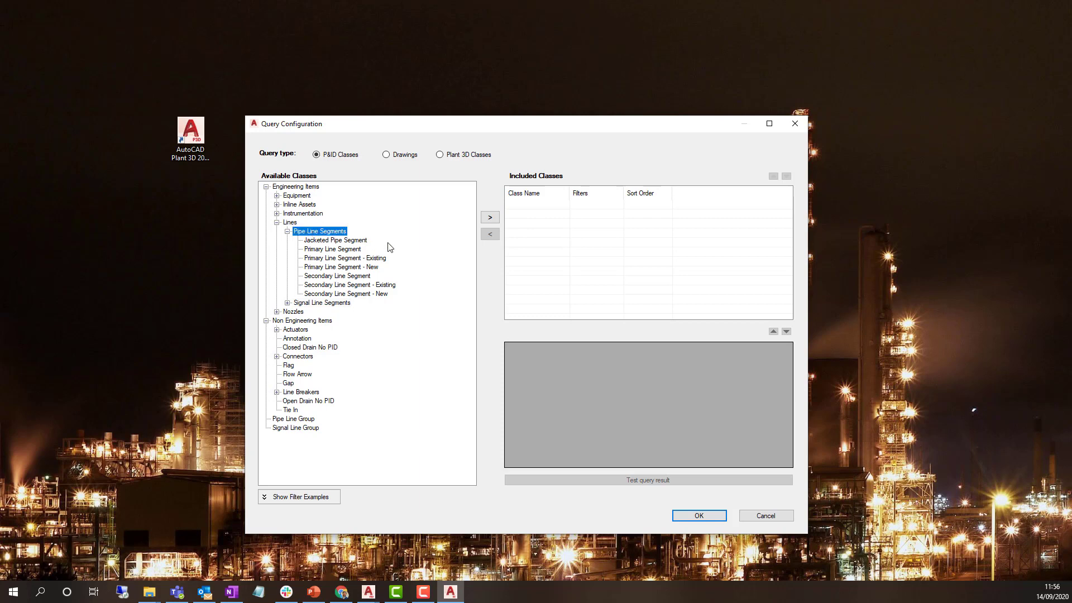
pyautogui.click(289, 223)
pyautogui.click(489, 217)
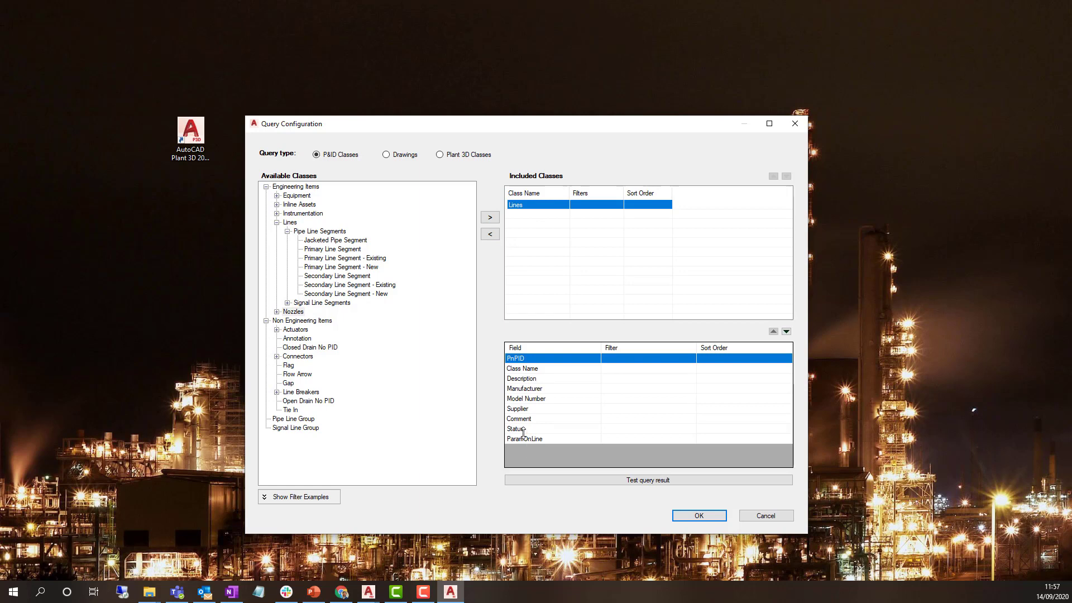
# Test the Lines query, look through all its result columns, and leave the report configuration without saving it.
pyautogui.click(599, 482)
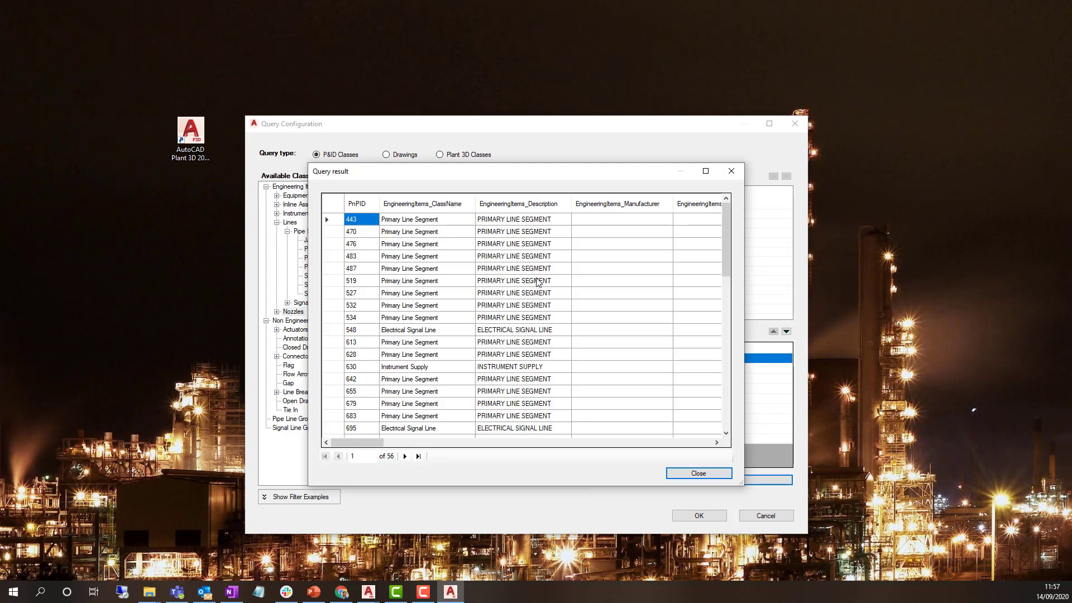
pyautogui.moveTo(370, 443); pyautogui.dragTo(695, 447)
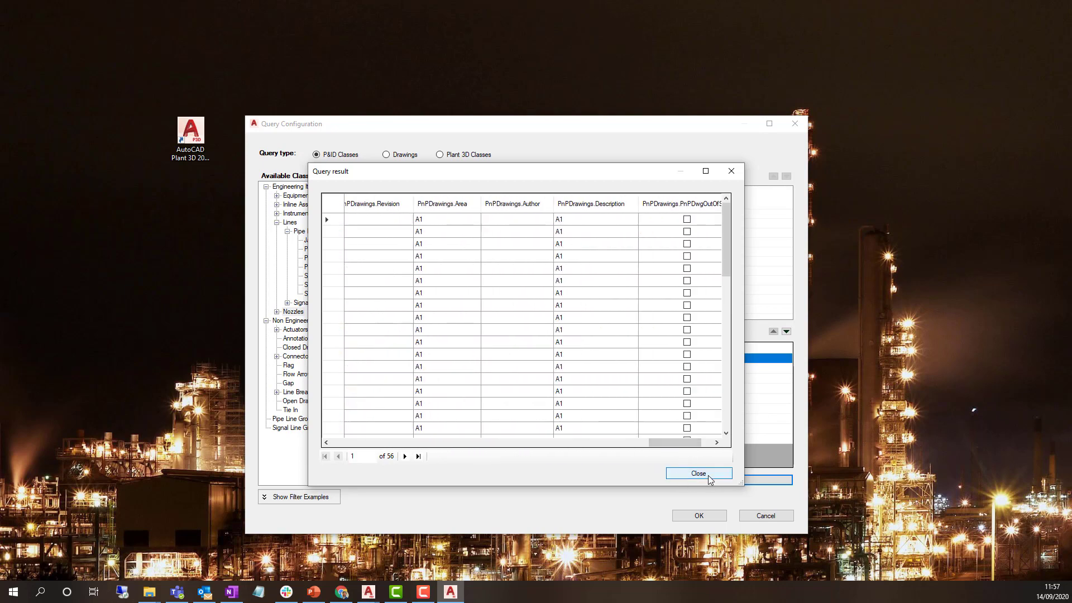
pyautogui.click(704, 473)
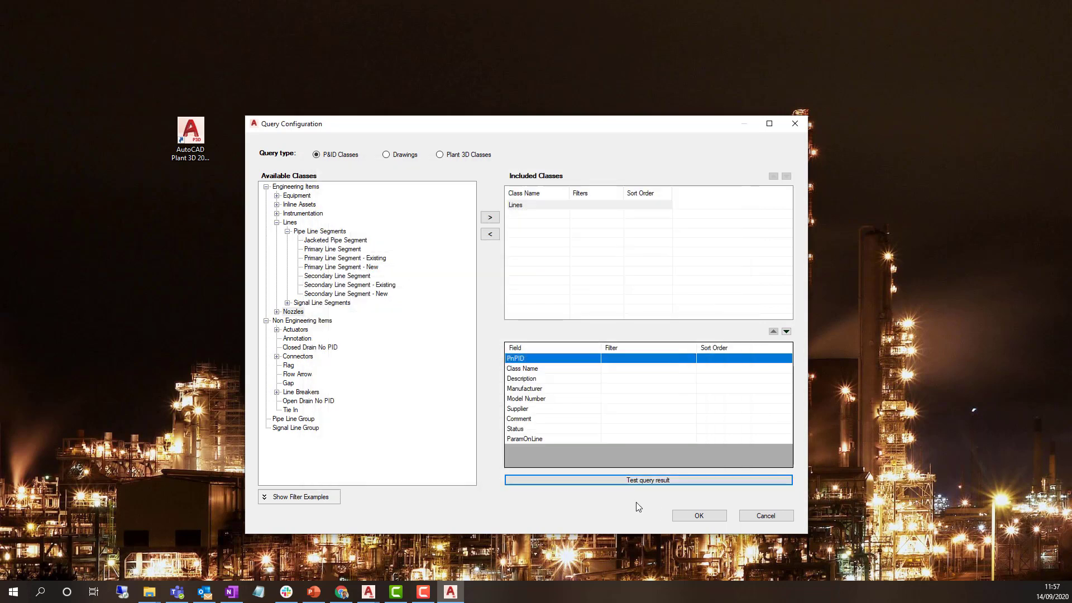
pyautogui.click(690, 519)
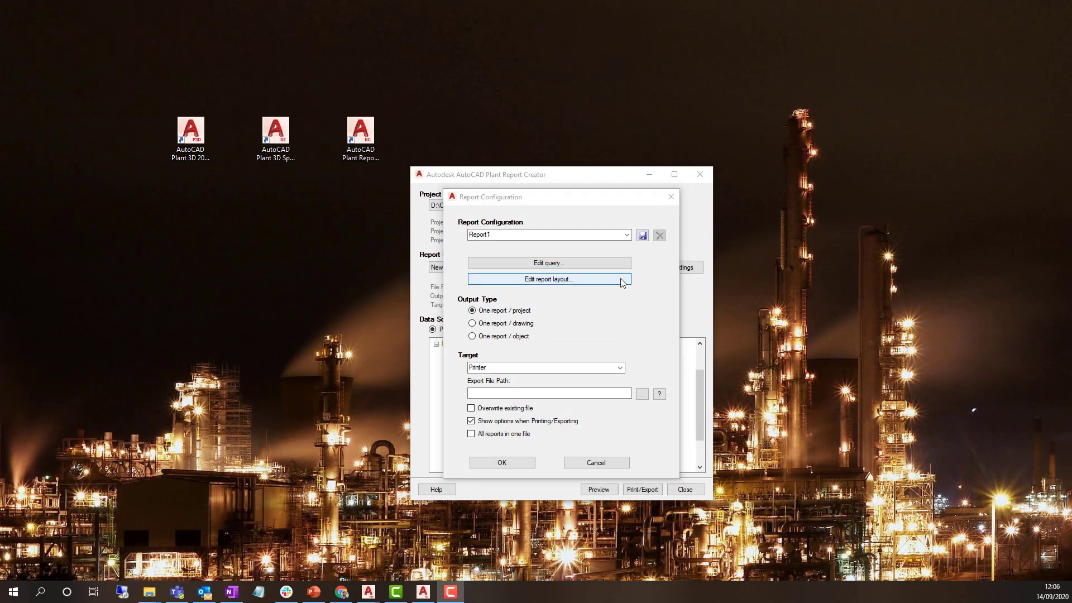
pyautogui.click(596, 463)
# Create a new report configuration named Report1 based on the existing Valvelist report.
pyautogui.click(610, 268)
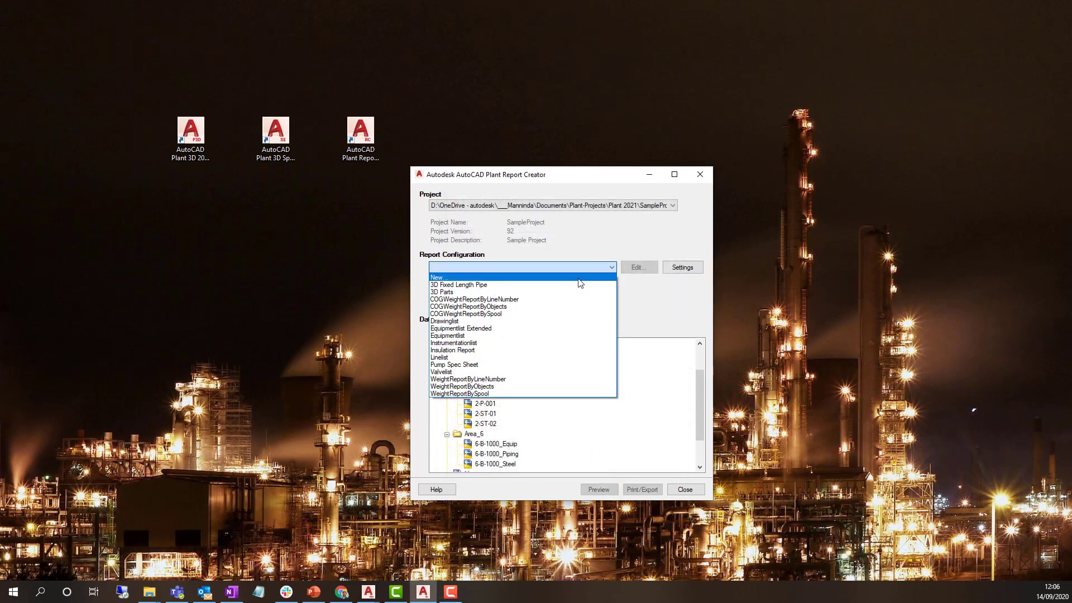
pyautogui.click(578, 283)
pyautogui.click(514, 342)
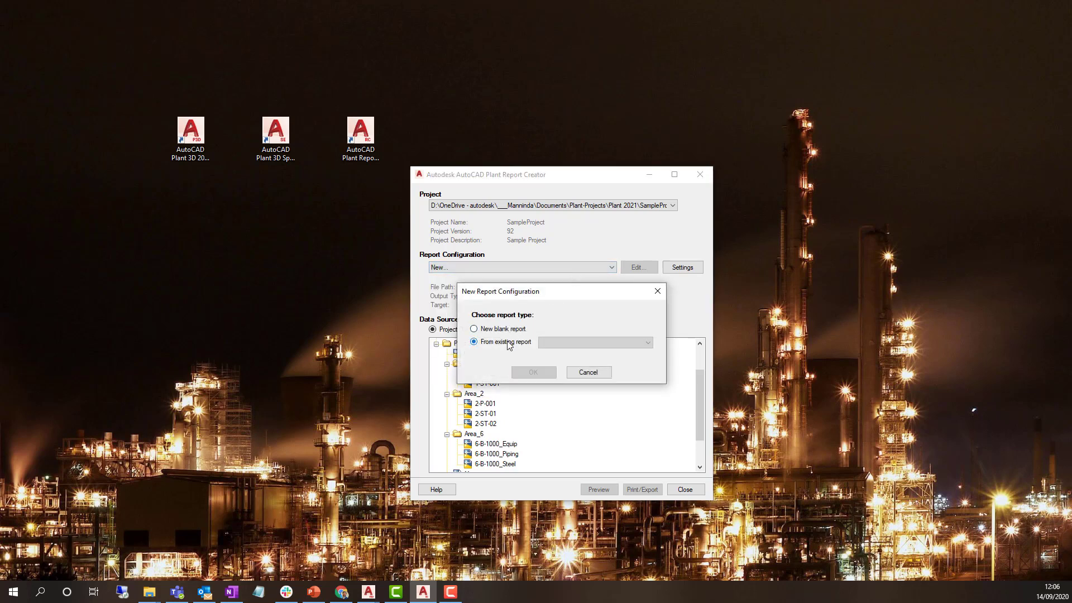
pyautogui.click(599, 346)
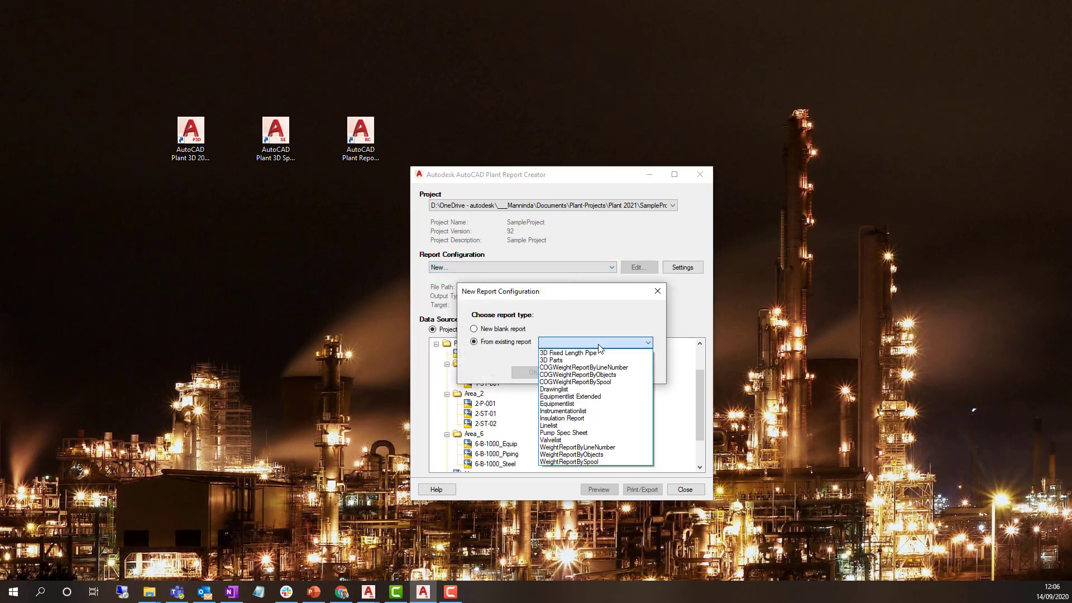
pyautogui.click(576, 441)
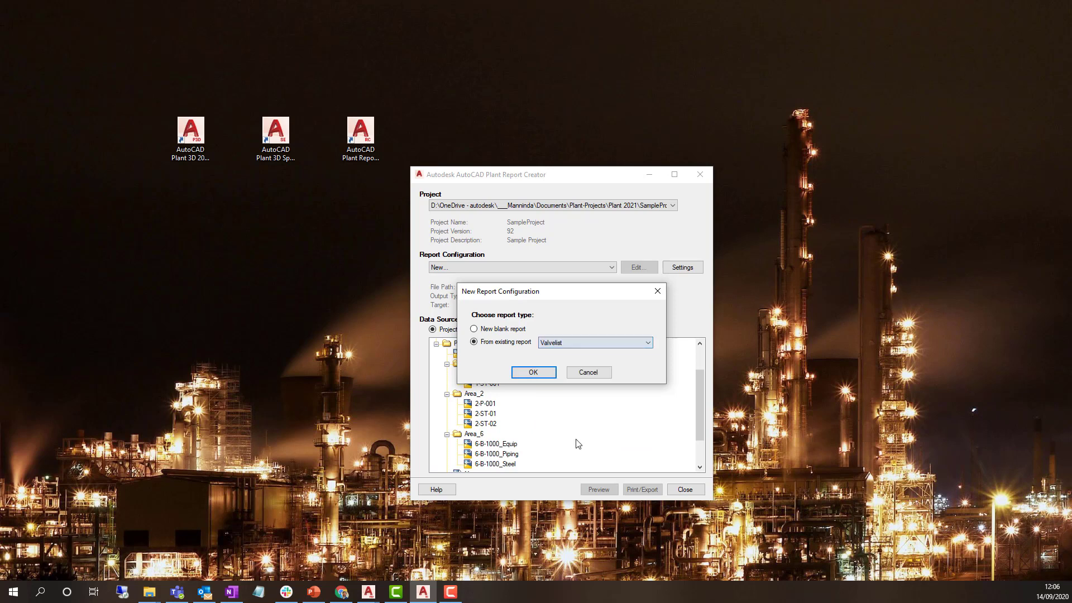
pyautogui.click(533, 373)
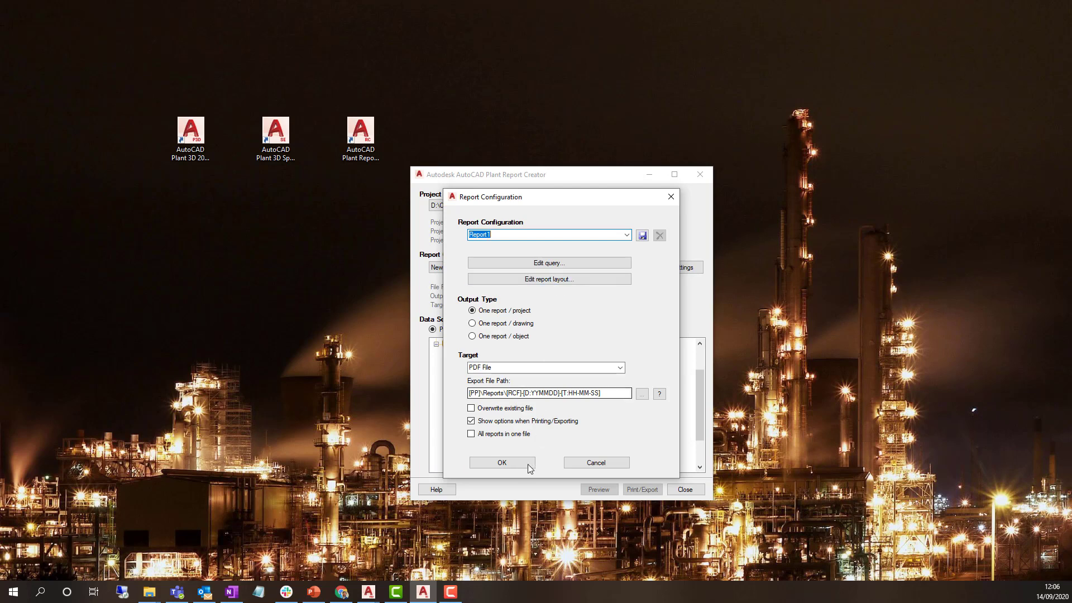
pyautogui.click(502, 462)
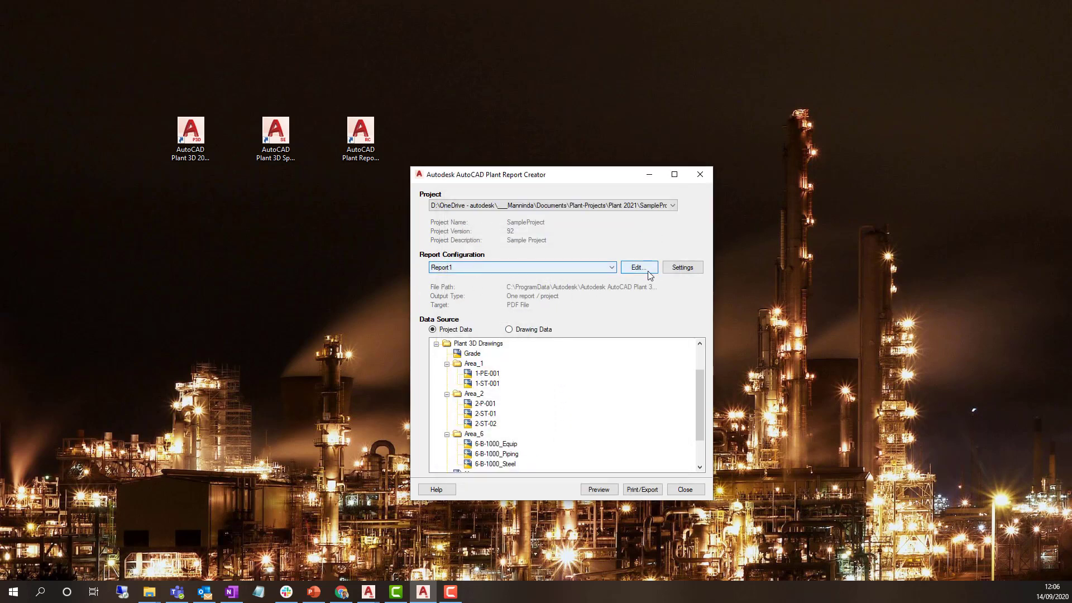
# Open Report1's layout for editing in the Report Designer and look over its layout tools.
pyautogui.click(630, 273)
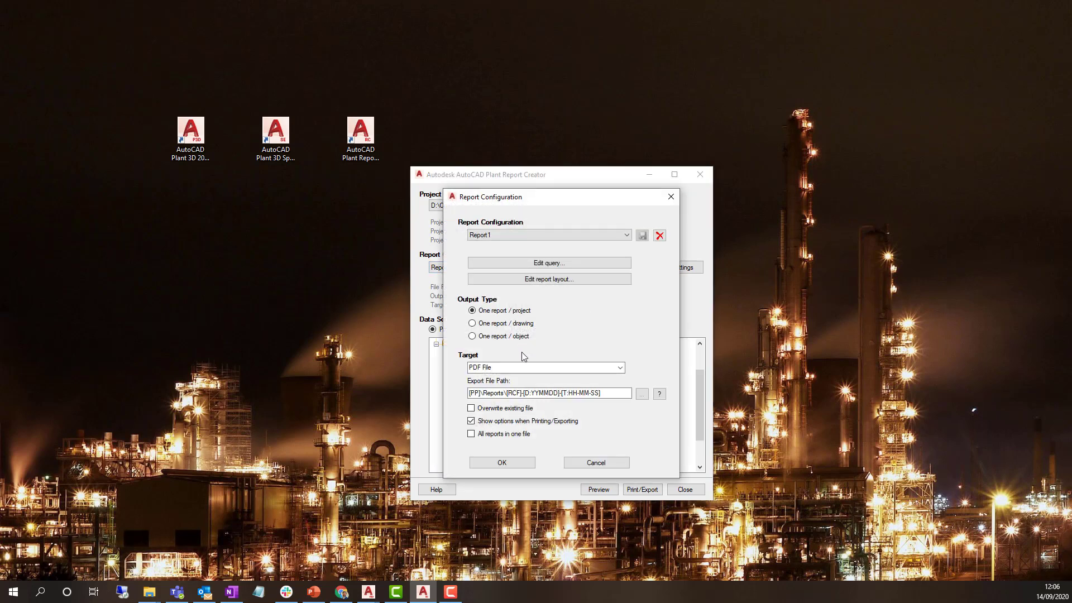
pyautogui.click(568, 280)
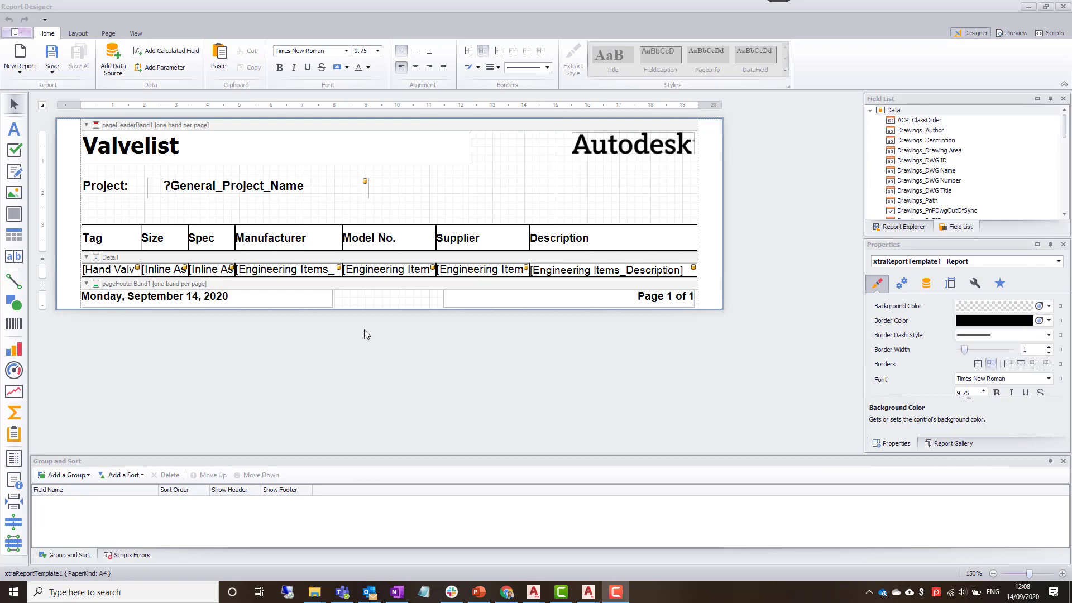
pyautogui.keyDown('ctrl'); pyautogui.scroll(1, 363, 335); pyautogui.keyUp('ctrl')
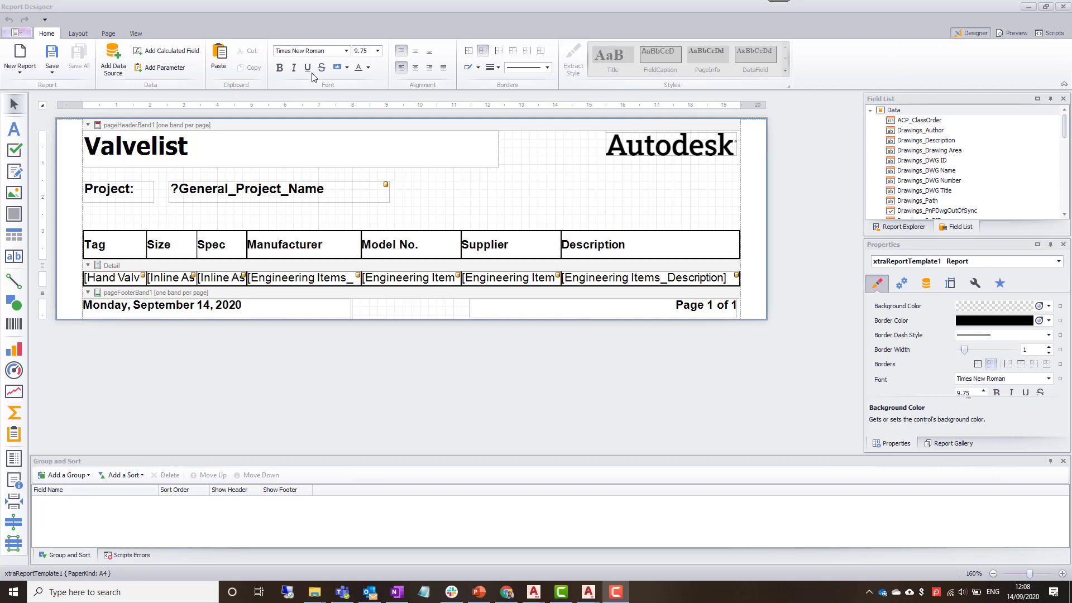
pyautogui.click(70, 36)
pyautogui.click(48, 34)
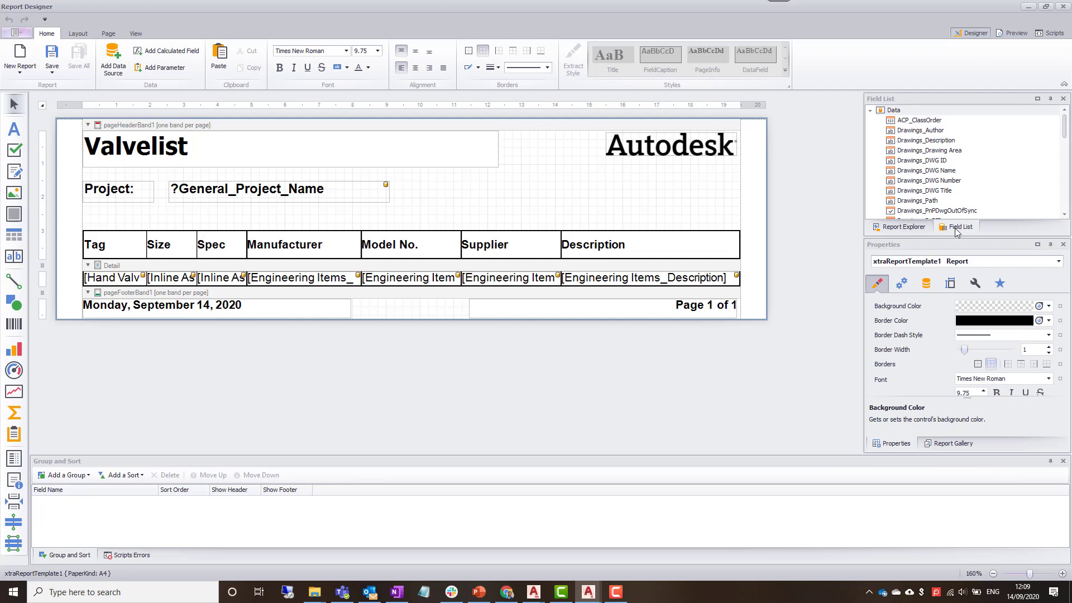
# Examine the available data fields, the report structure, and the Description and Supplier cells of the valve list table.
pyautogui.click(716, 283)
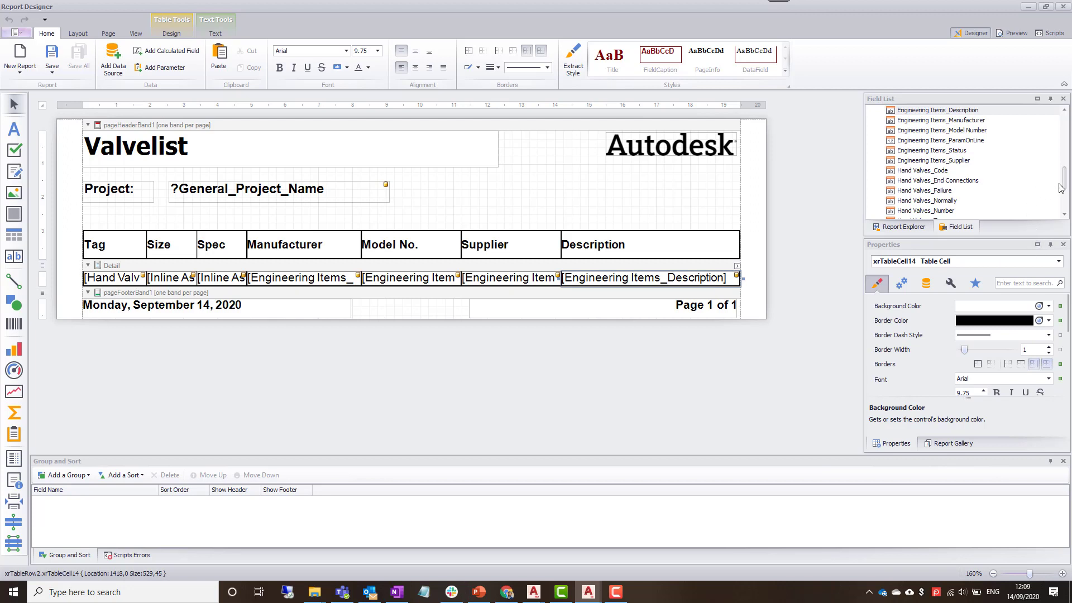
pyautogui.moveTo(1064, 184); pyautogui.dragTo(1067, 208)
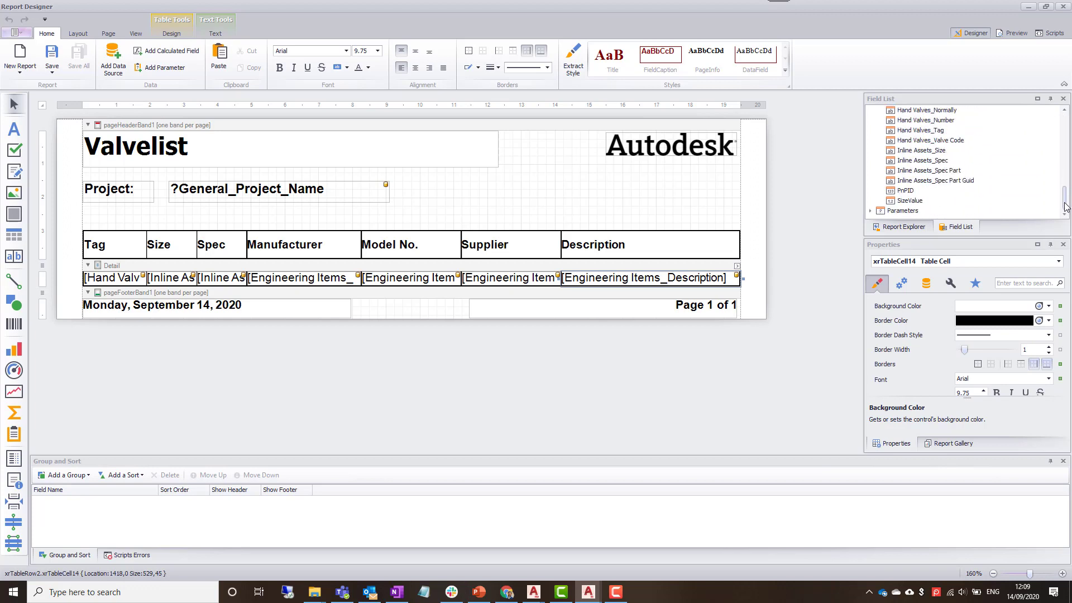
pyautogui.click(906, 228)
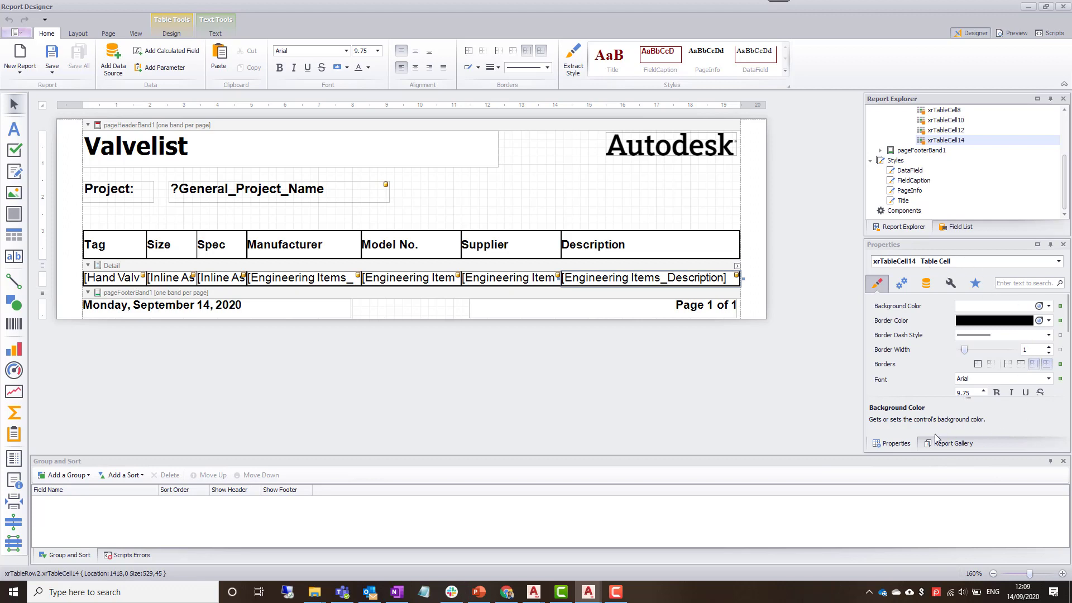
pyautogui.click(489, 280)
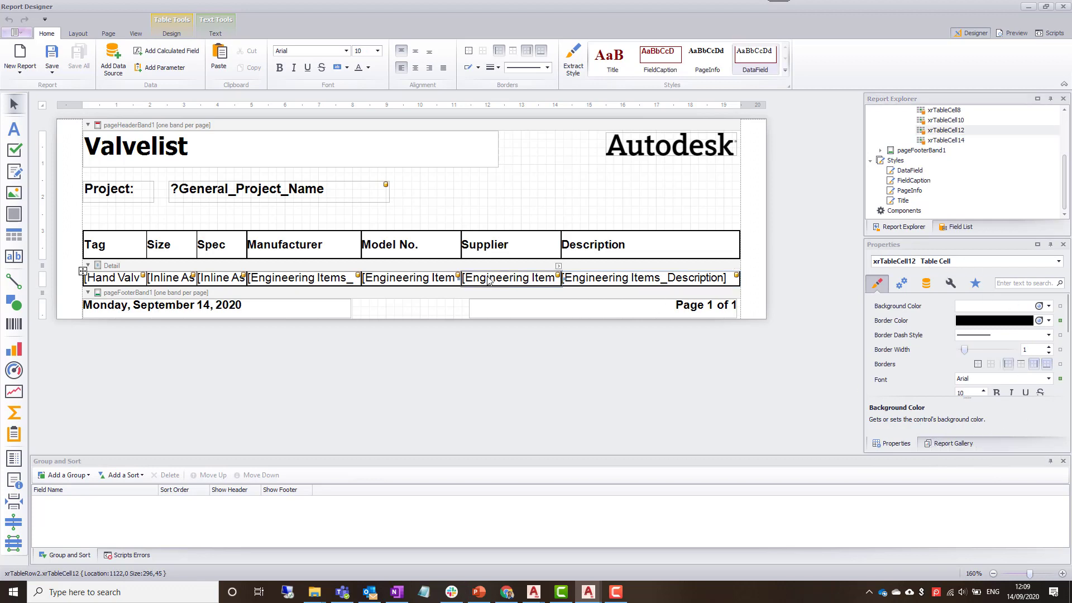
pyautogui.click(487, 254)
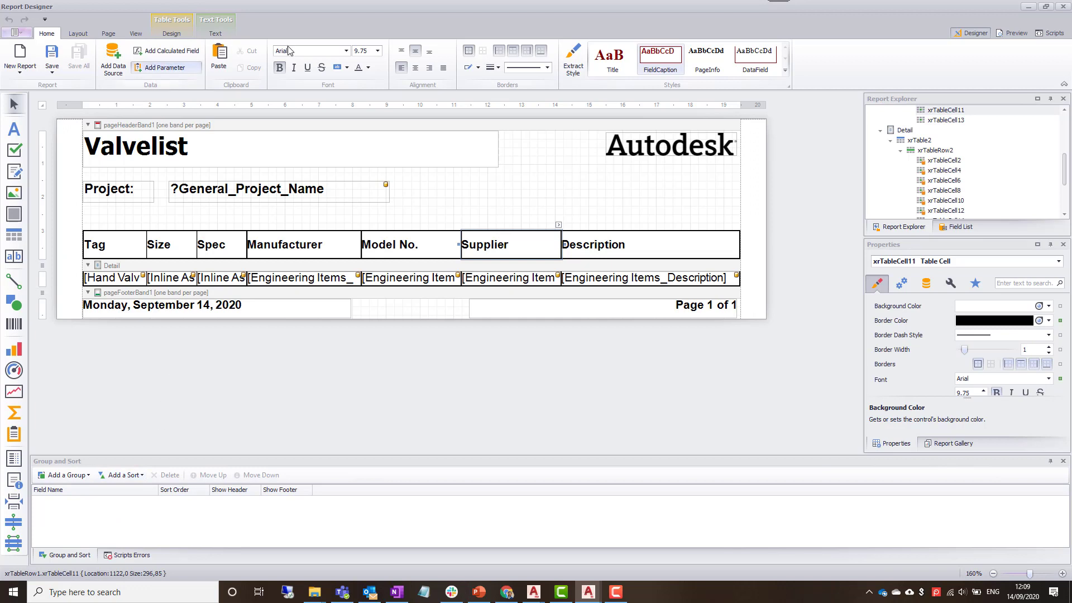
# Look over the table design tools and the script editor for the selected Supplier header cell.
pyautogui.click(171, 32)
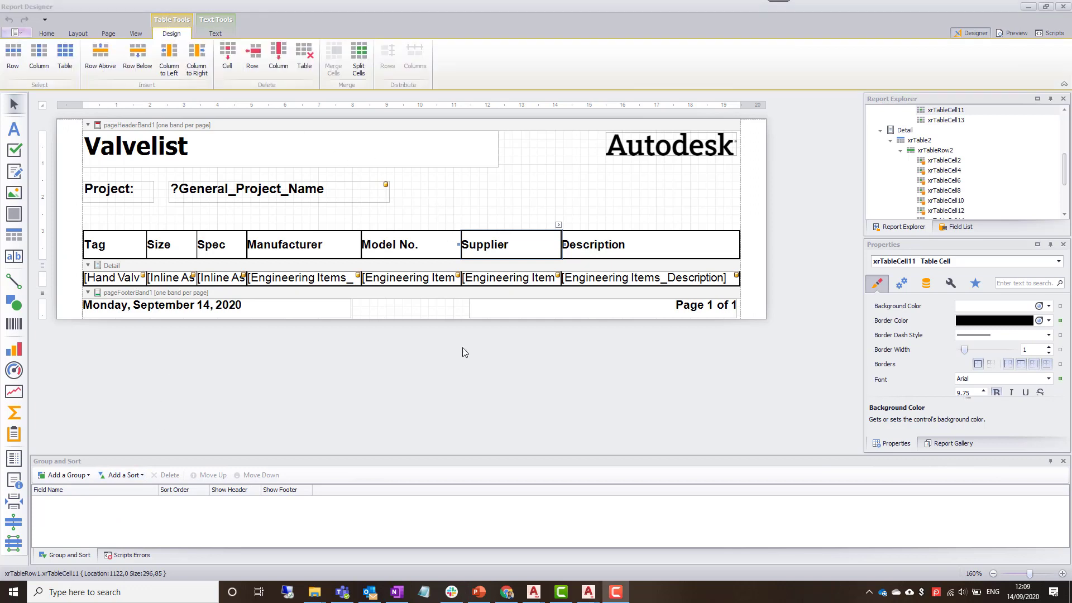
pyautogui.click(216, 25)
pyautogui.click(185, 23)
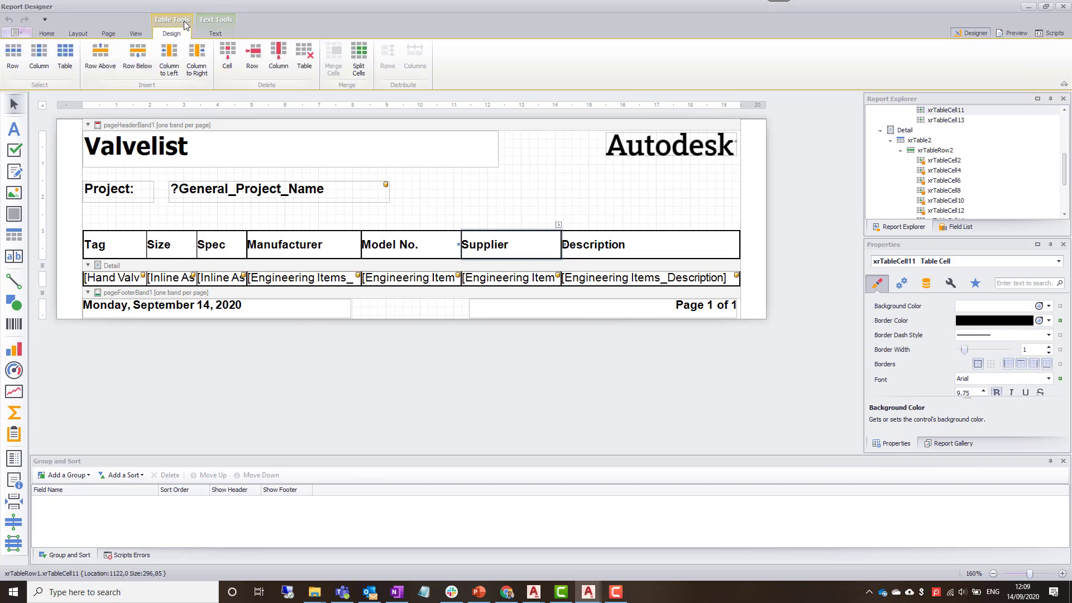
pyautogui.click(47, 34)
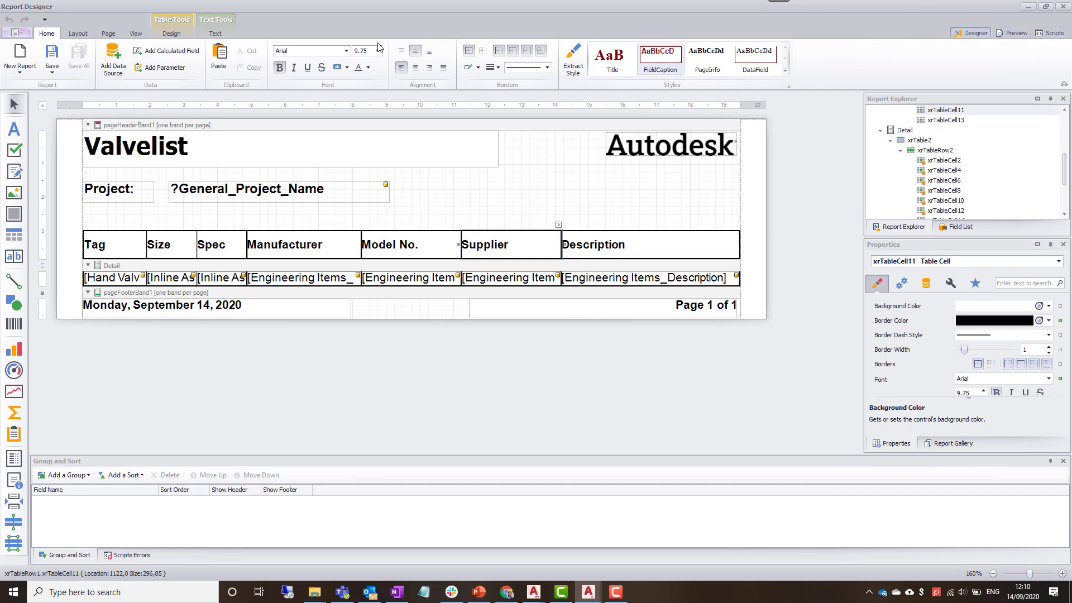
pyautogui.click(1048, 33)
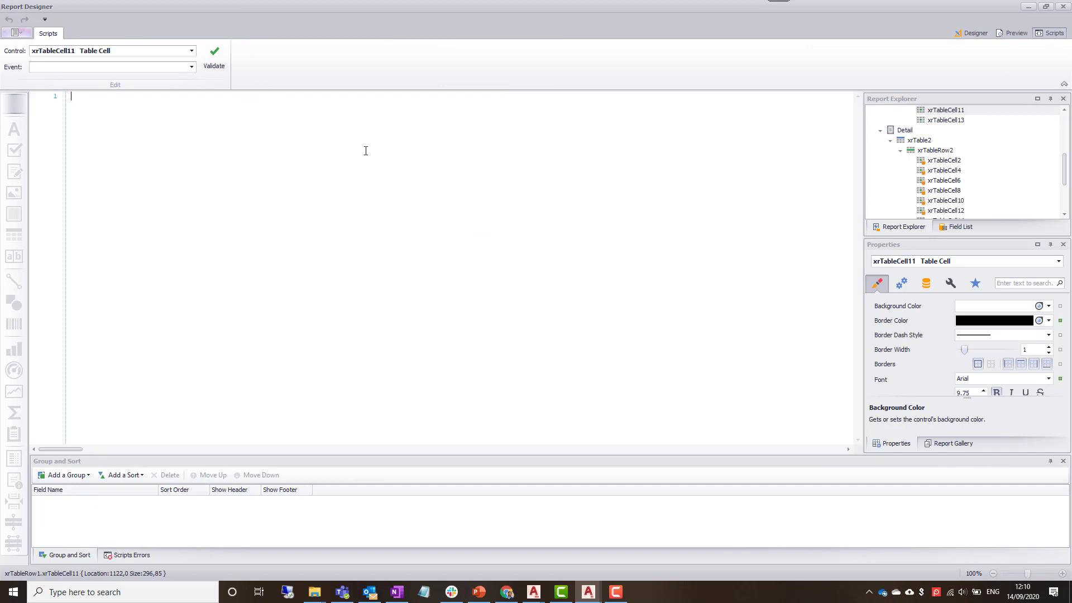
# Preview the valve list report, view the available export formats, and return to the layout design.
pyautogui.click(1011, 35)
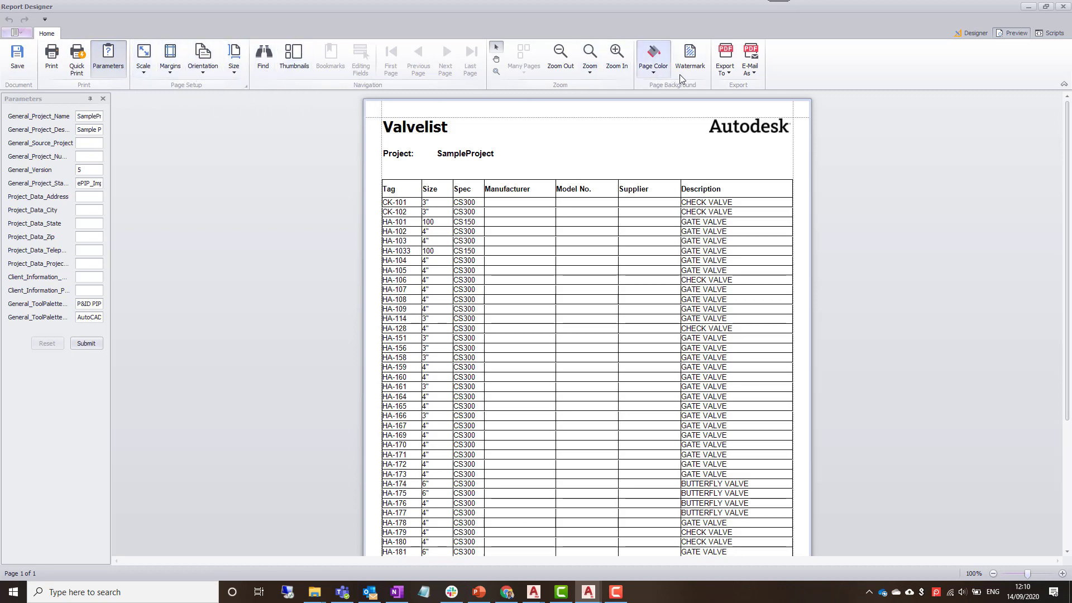
pyautogui.click(728, 75)
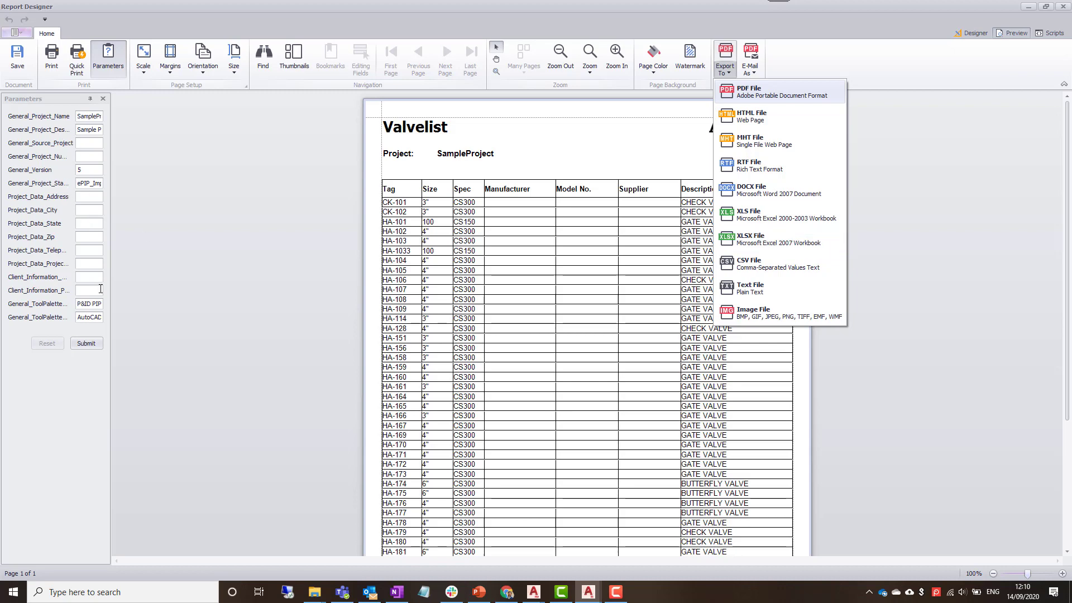
pyautogui.click(181, 273)
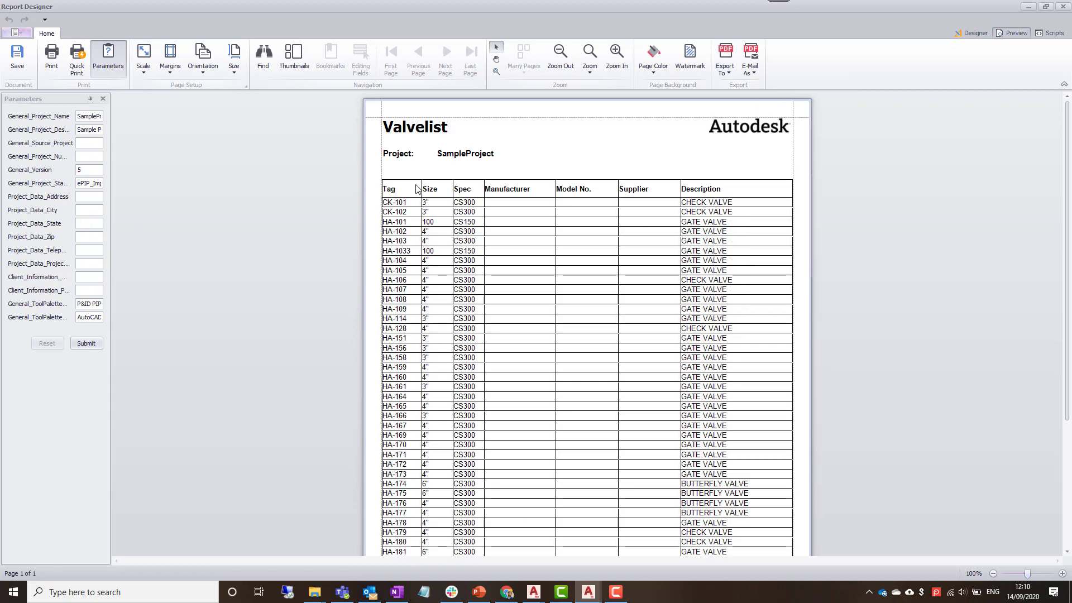
pyautogui.click(972, 33)
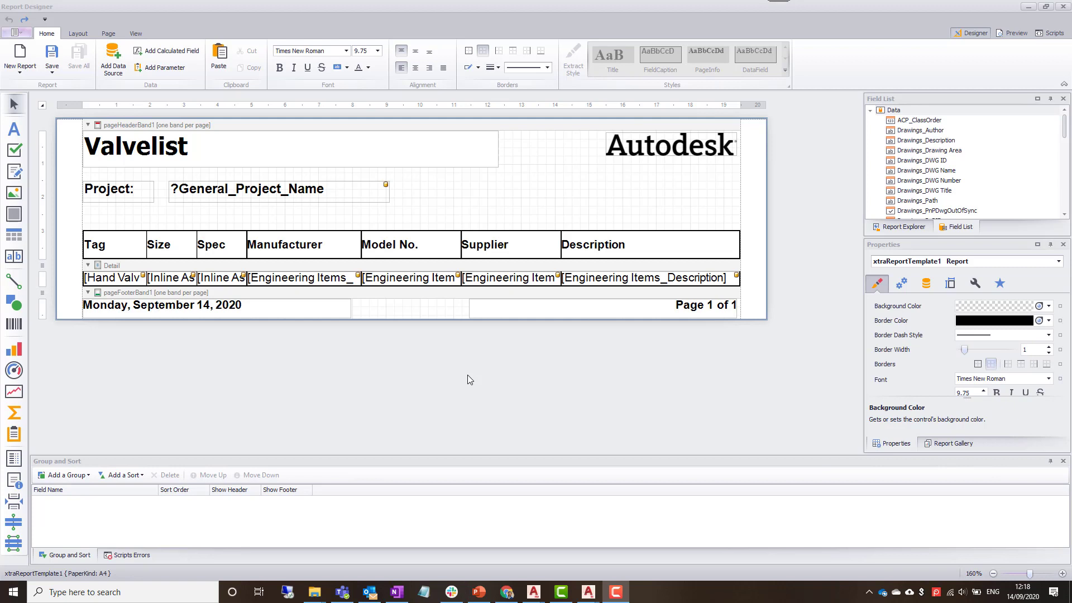
# Change the report title in the page header to Valvelist Reports.
pyautogui.click(229, 149)
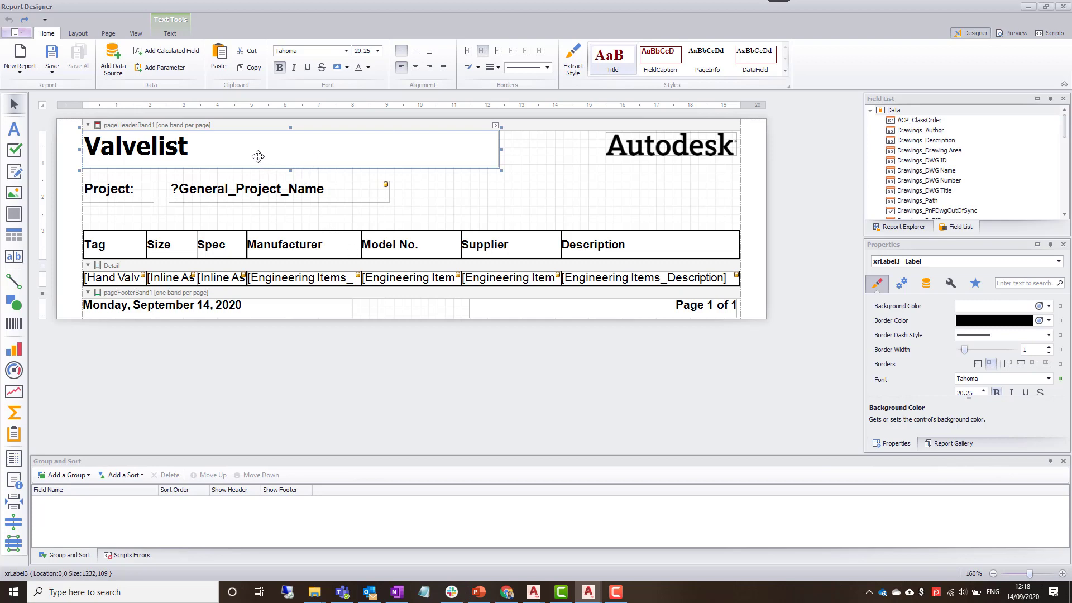
pyautogui.click(495, 127)
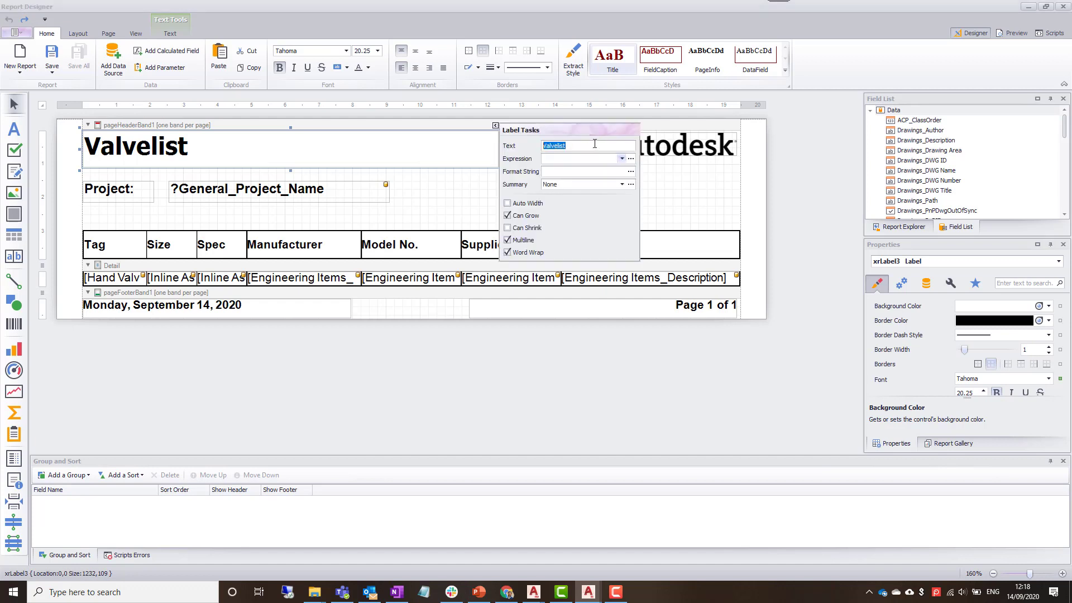
pyautogui.click(596, 146)
pyautogui.click(670, 186)
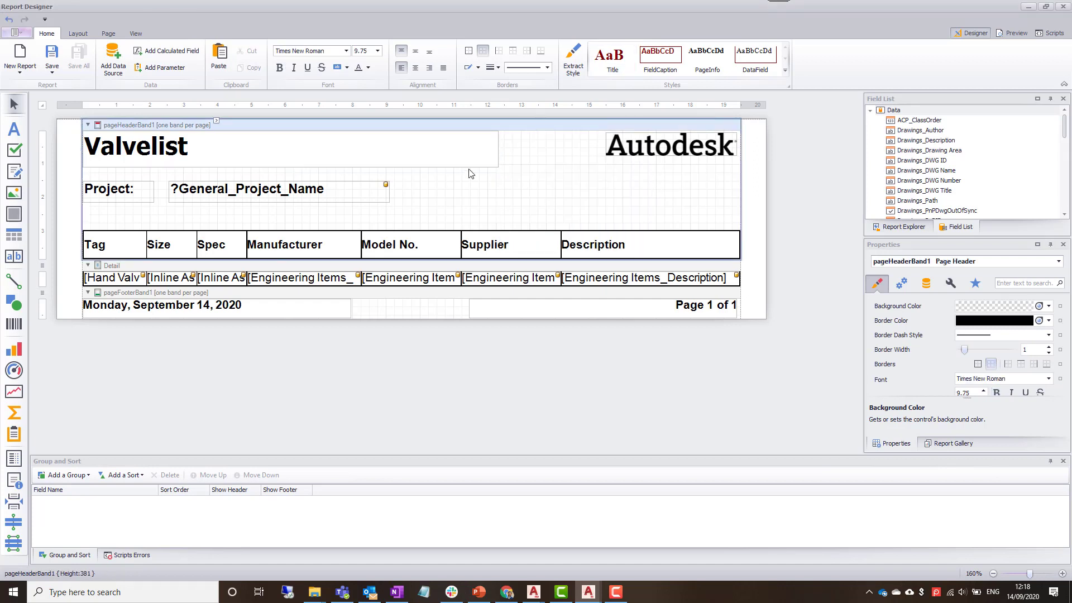
pyautogui.doubleClick(311, 150)
pyautogui.click(213, 156)
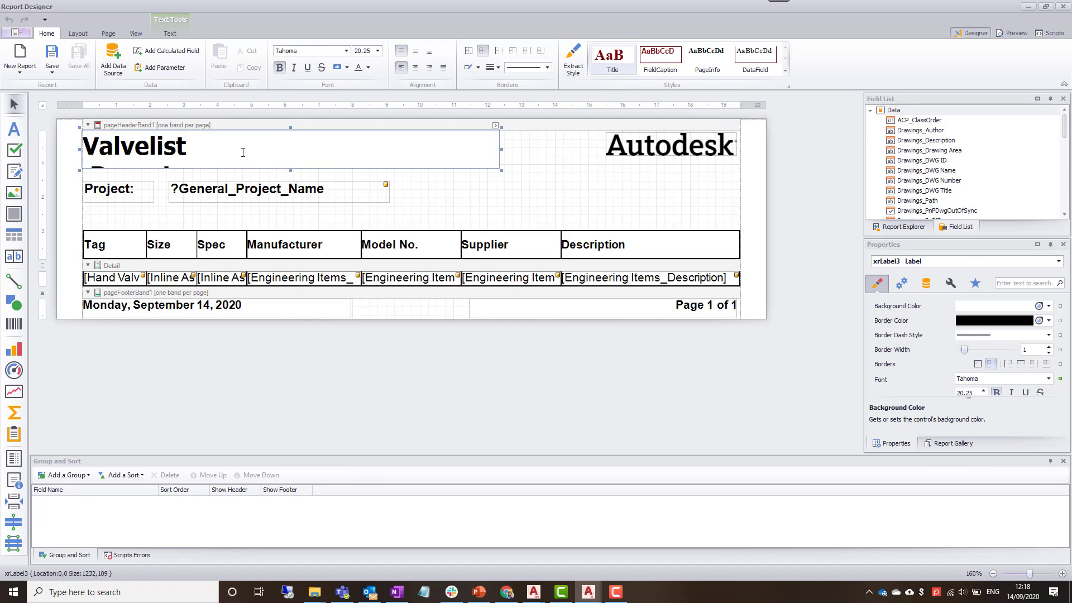
pyautogui.press('Delete')
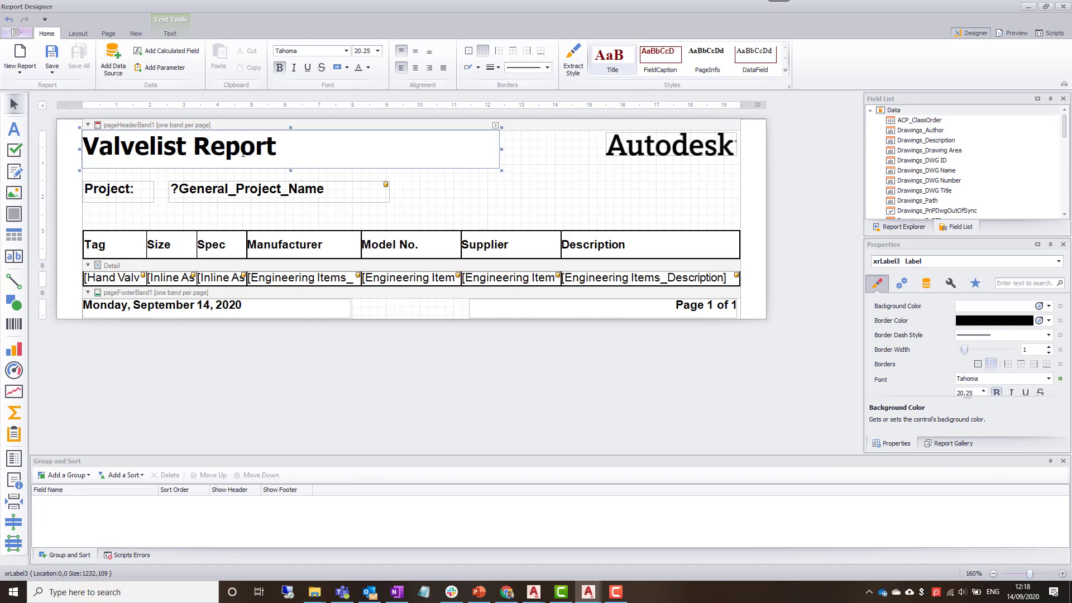
pyautogui.write('s')
pyautogui.click(500, 186)
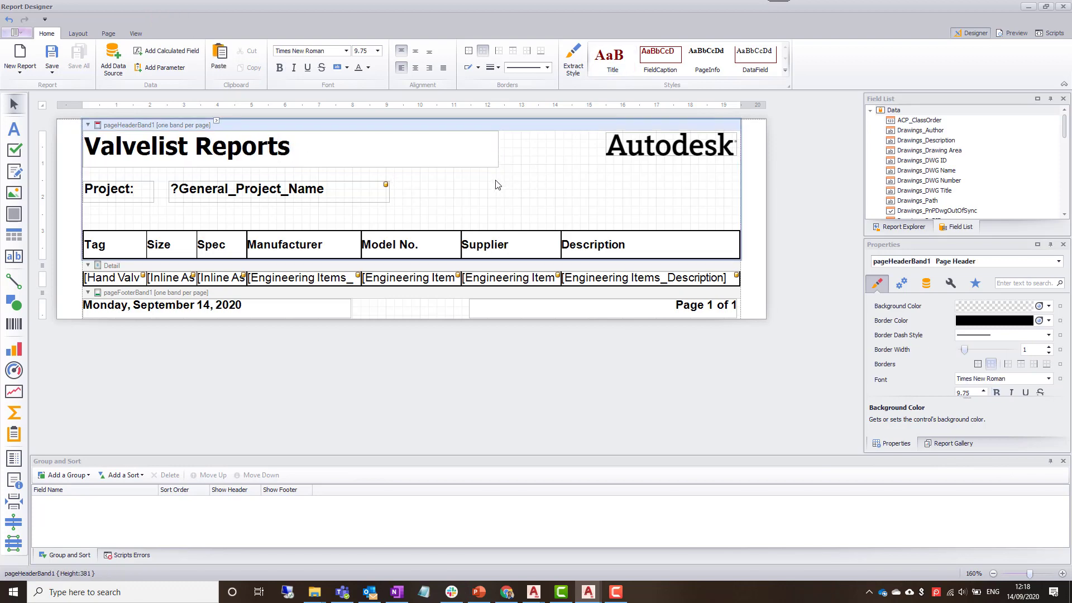
# Replace the header logo with autodesk-logo-make-anything-rgb-stacked-medium-v2.bmp and move it left to fit inside the page margin.
pyautogui.click(656, 147)
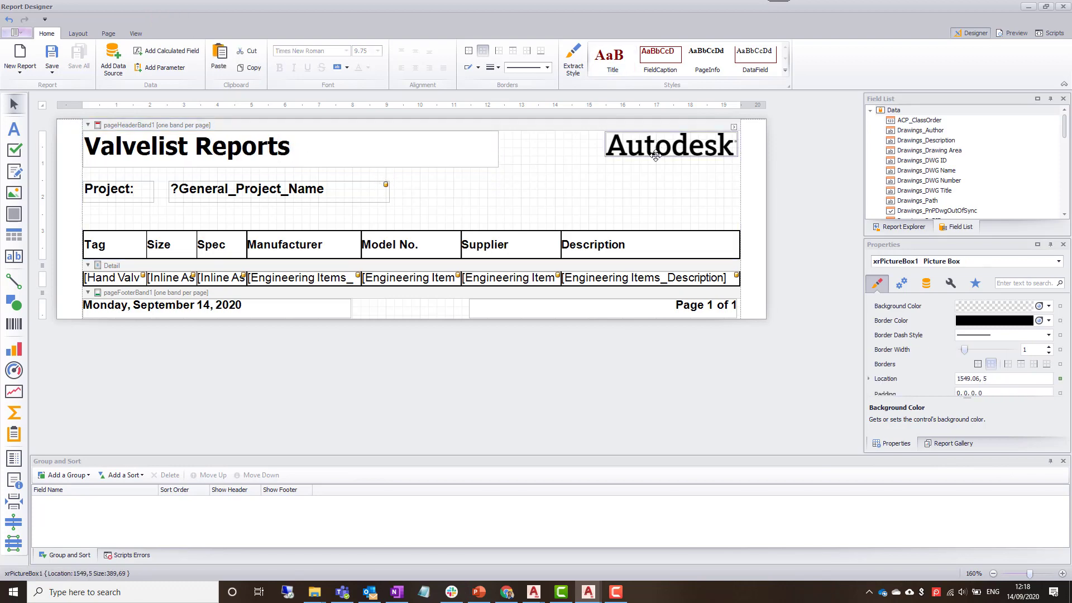
pyautogui.click(733, 128)
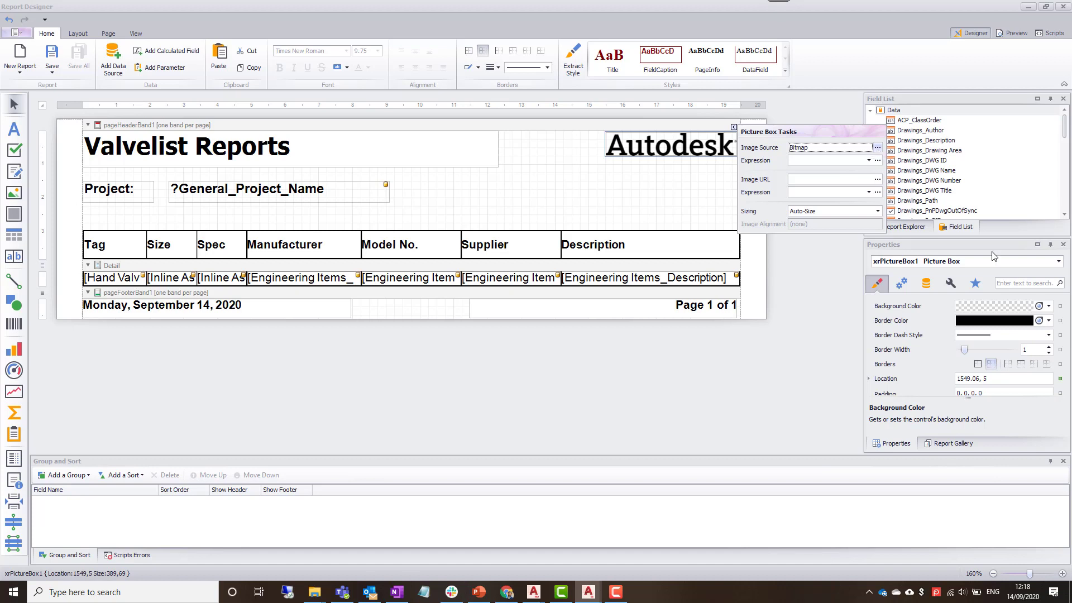
pyautogui.click(736, 126)
pyautogui.click(734, 126)
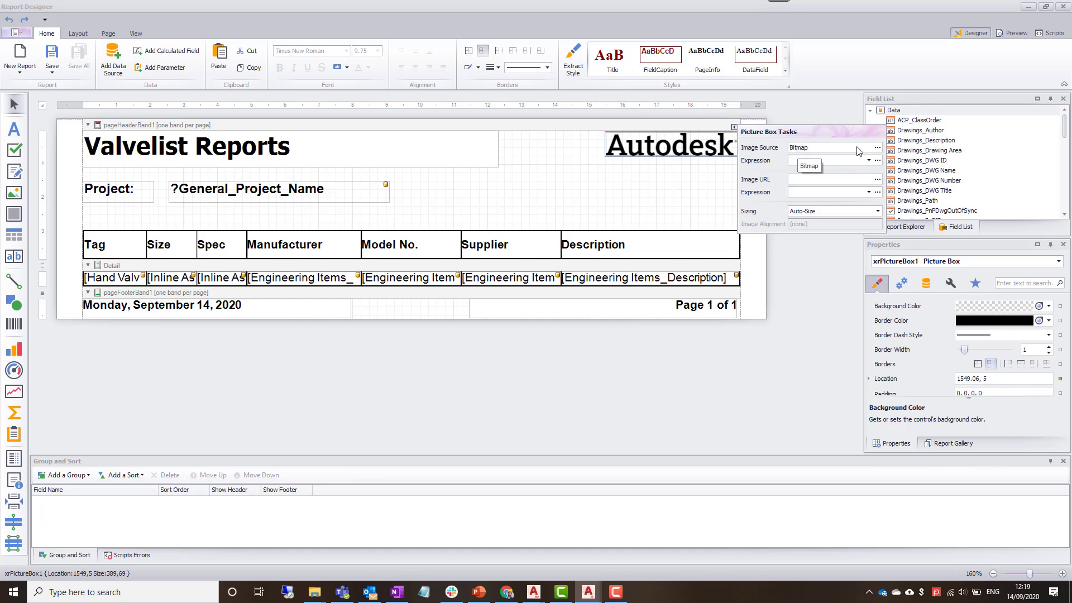
pyautogui.click(878, 148)
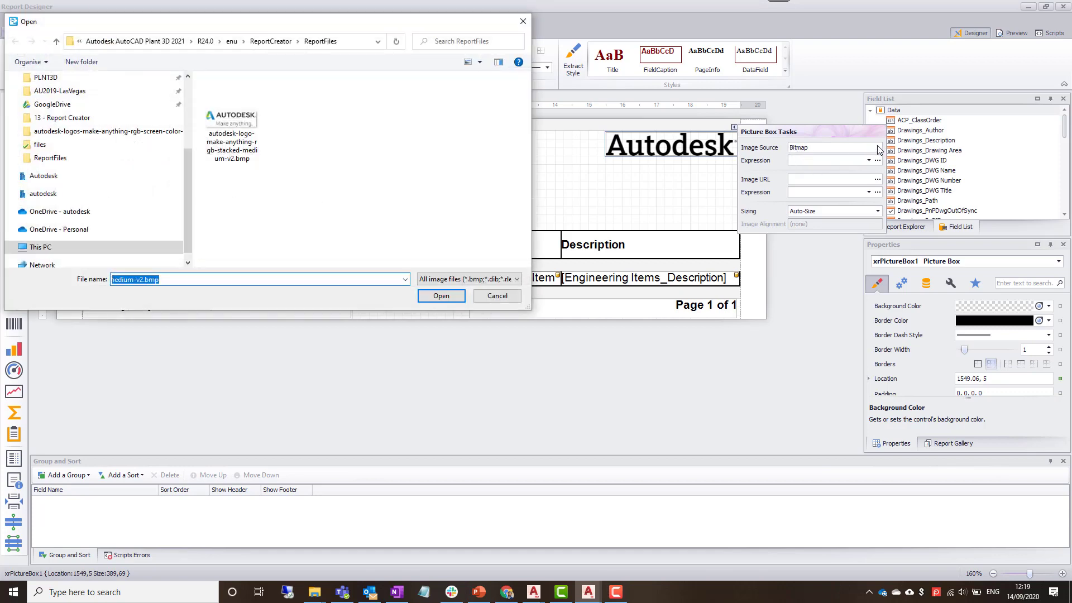
pyautogui.click(235, 148)
pyautogui.click(441, 296)
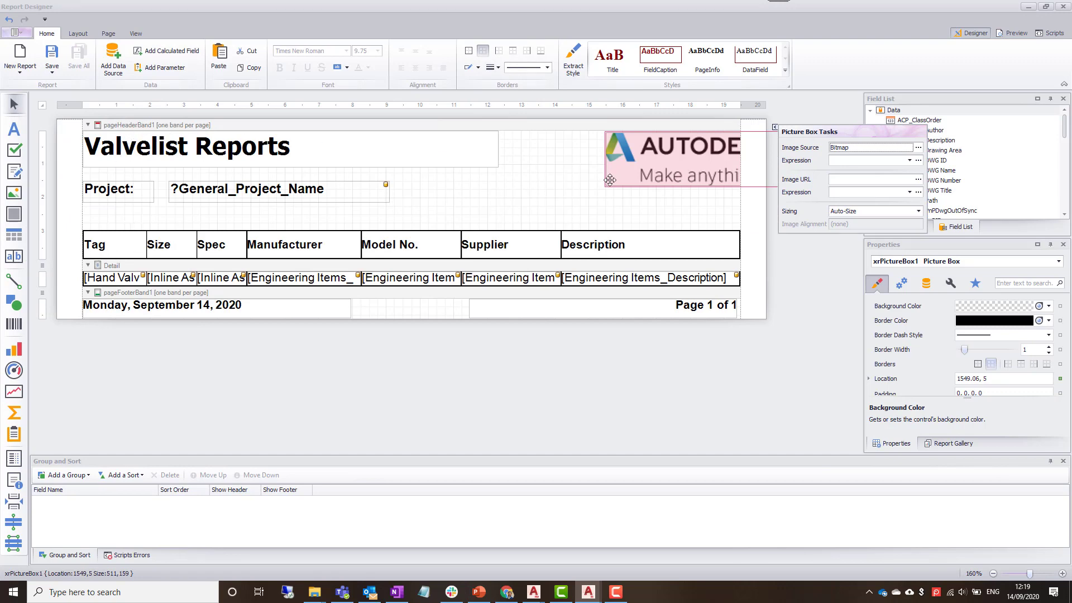
pyautogui.moveTo(610, 179); pyautogui.dragTo(572, 183)
pyautogui.click(604, 198)
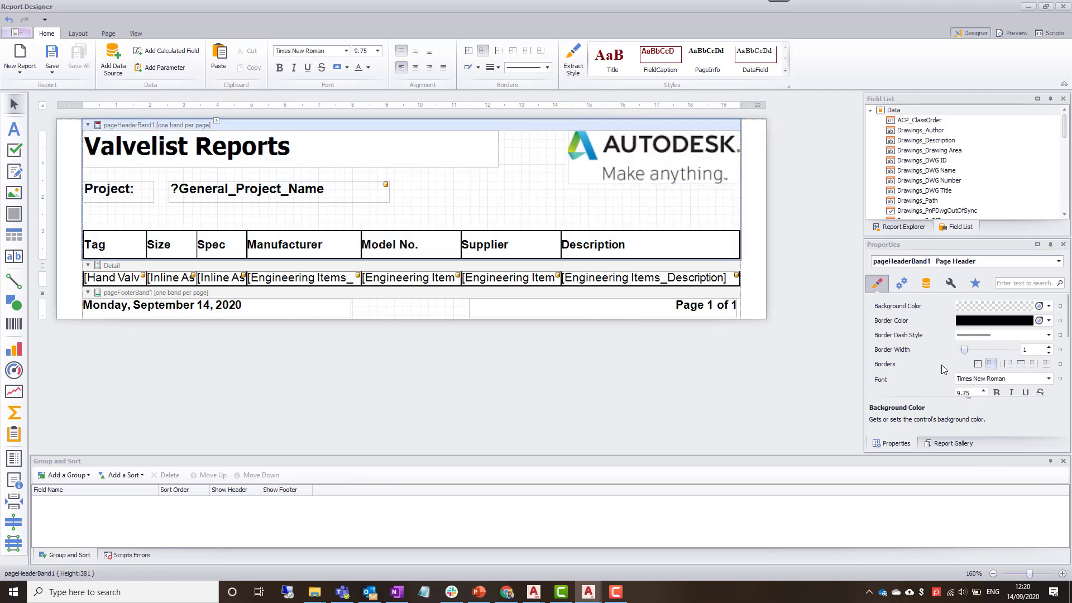
# Set the logo picture's sizing to Squeeze and shrink it slightly from its lower-left corner.
pyautogui.click(902, 283)
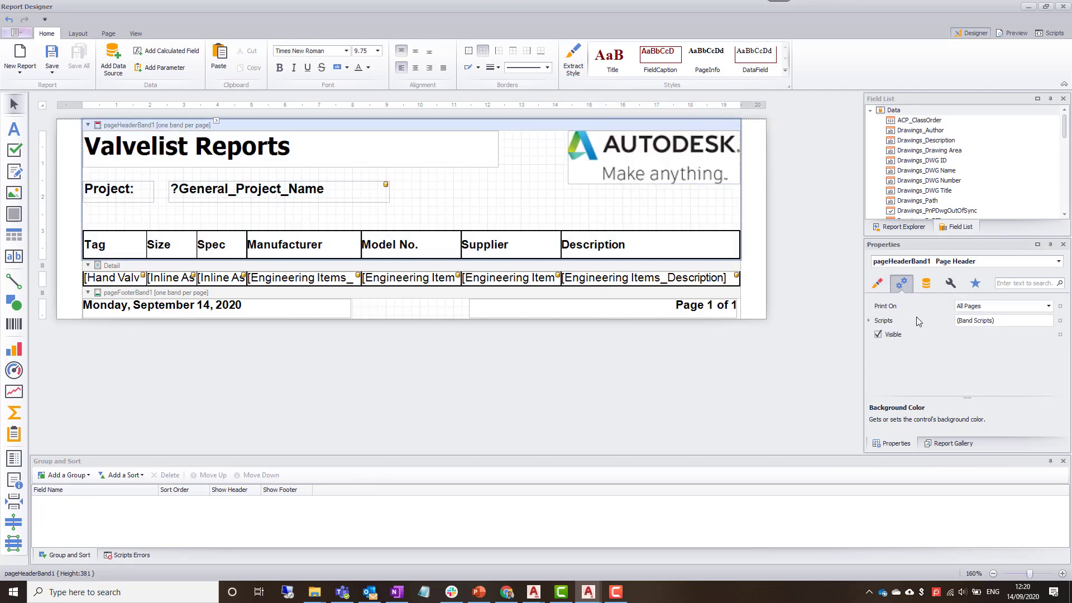
pyautogui.click(877, 283)
pyautogui.click(695, 169)
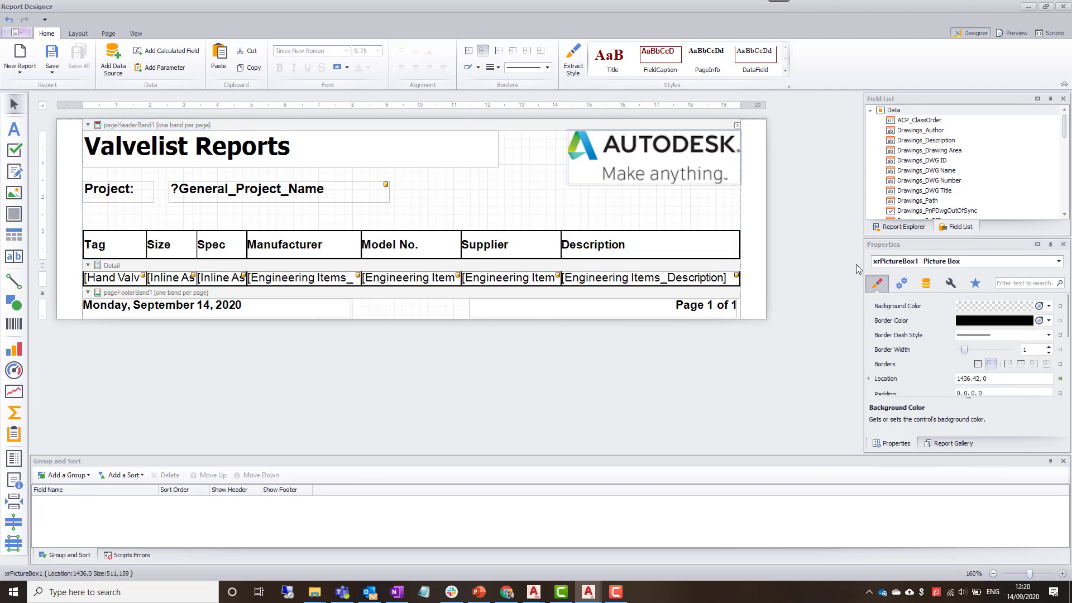
pyautogui.scroll(-2, 942, 352)
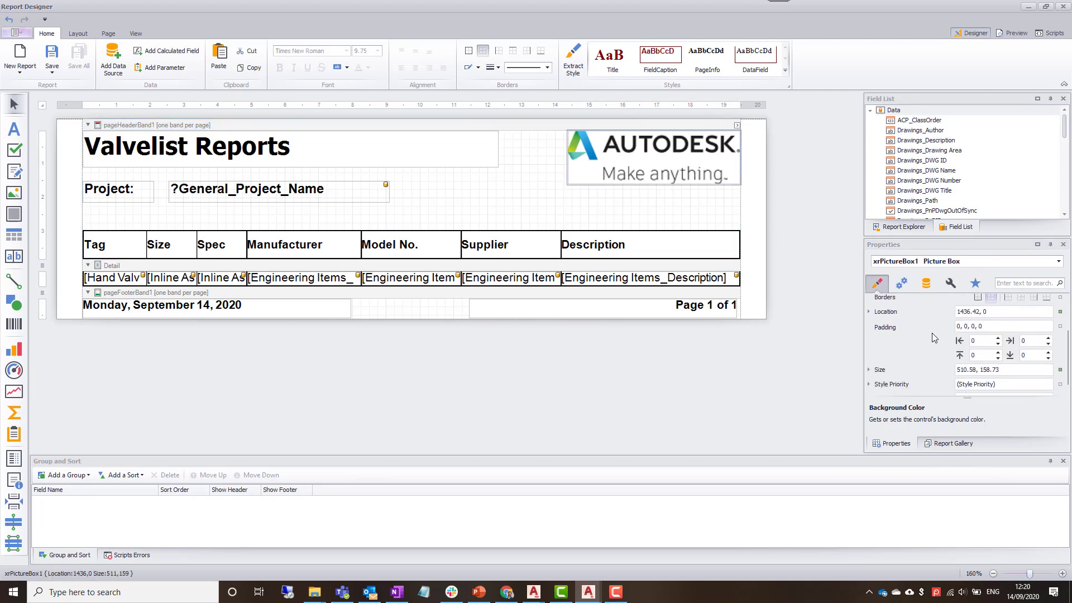
pyautogui.rightClick(584, 177)
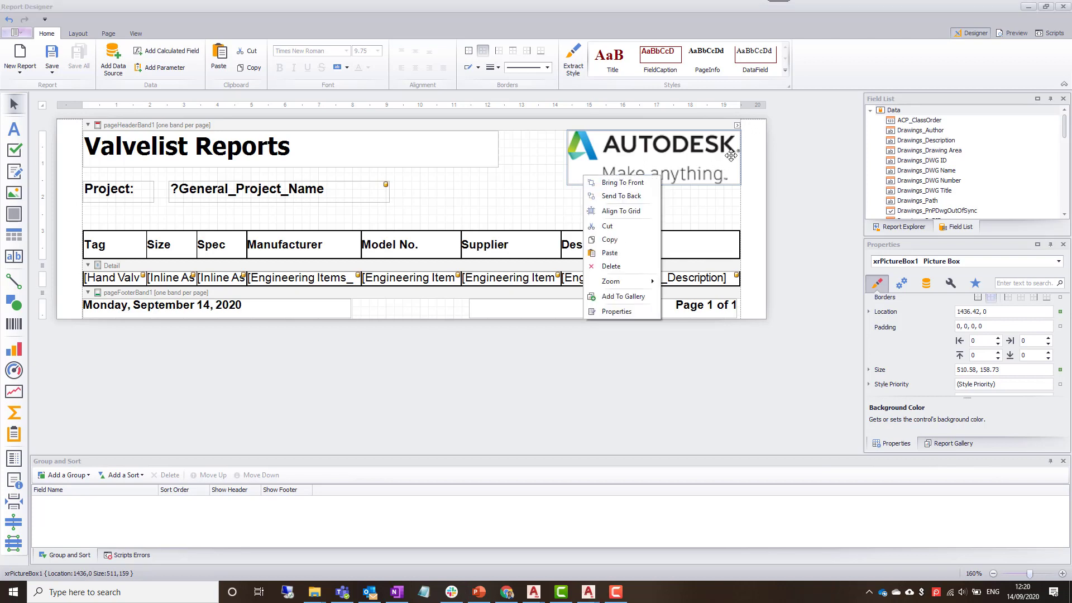
pyautogui.click(736, 125)
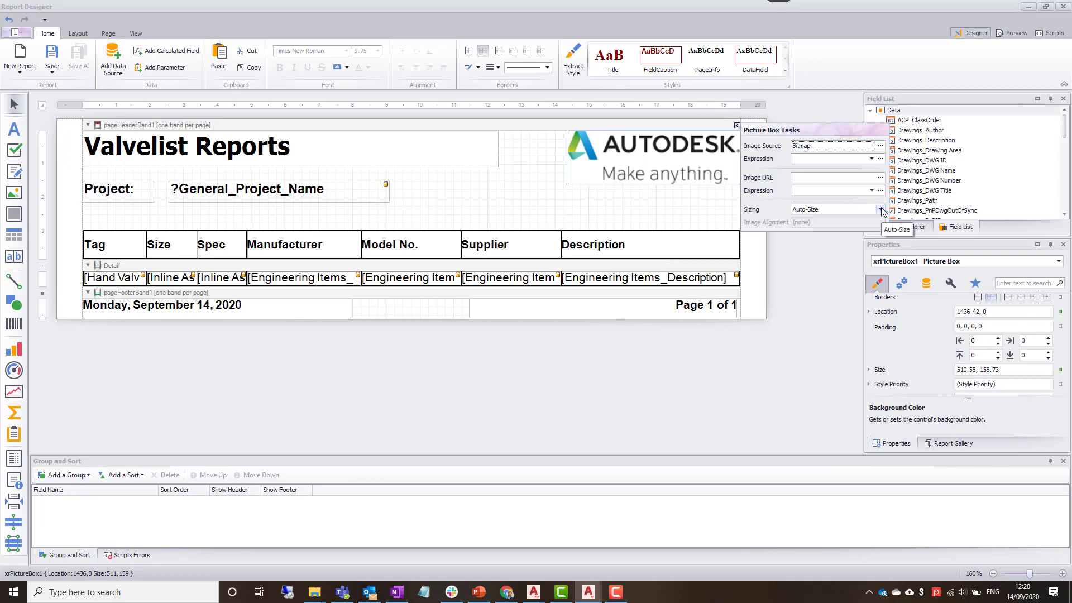
pyautogui.click(881, 210)
pyautogui.click(819, 258)
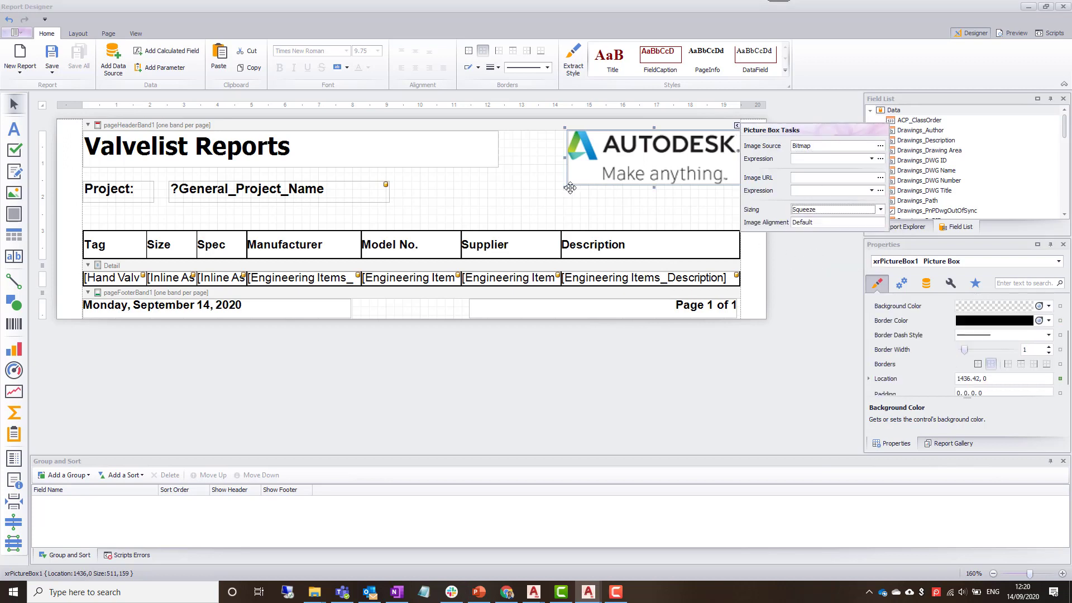
pyautogui.moveTo(566, 188); pyautogui.dragTo(611, 172)
pyautogui.click(561, 204)
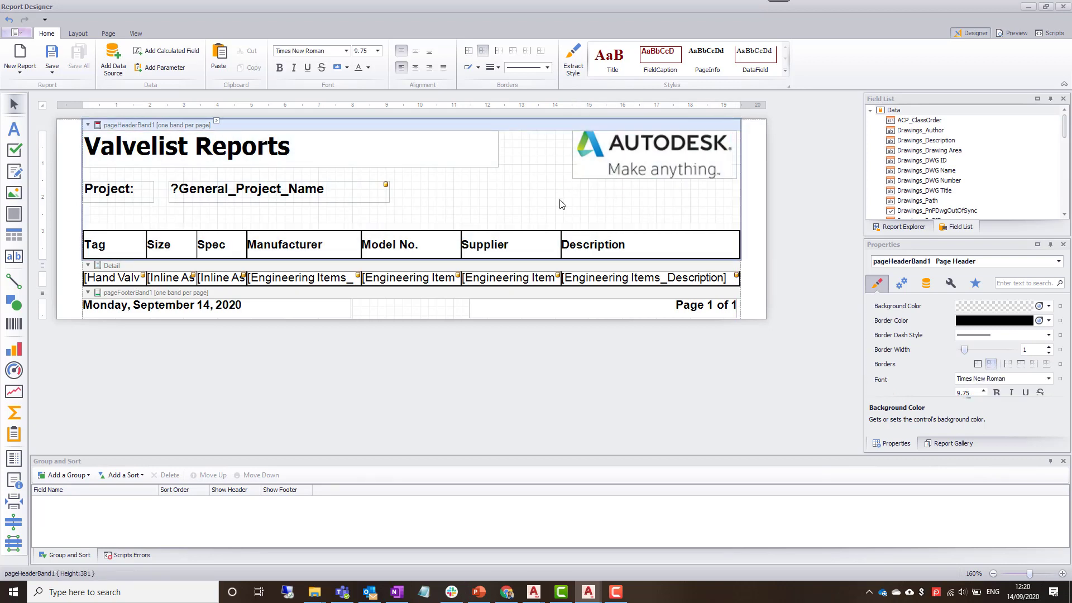
# Preview the report to check the new title and logo over the valve rows, and return to the layout design.
pyautogui.click(1012, 33)
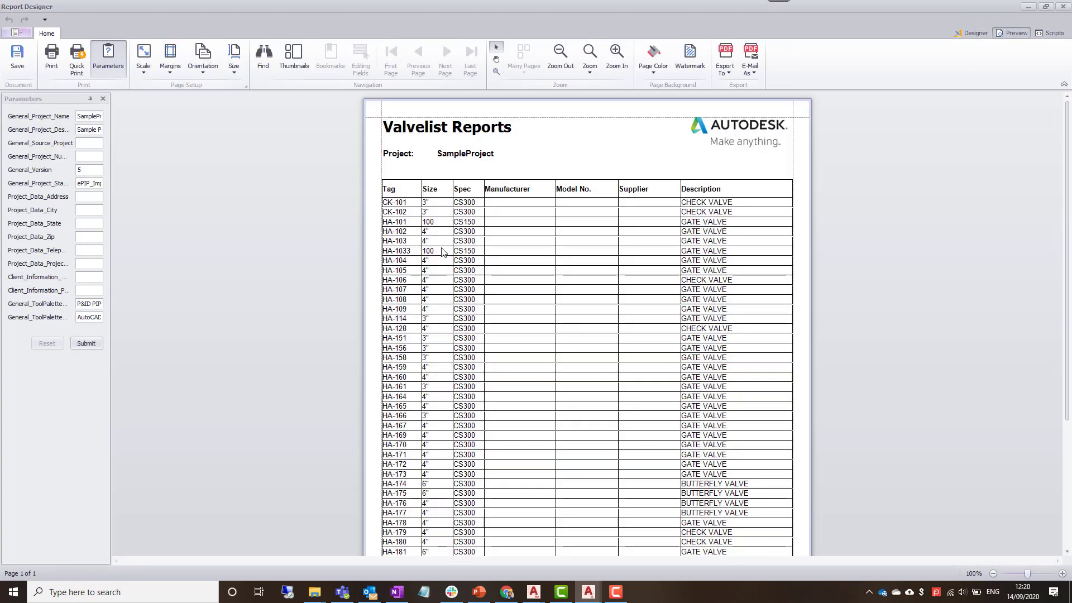
pyautogui.scroll(-5, 446, 254)
pyautogui.scroll(5, 469, 257)
pyautogui.click(971, 33)
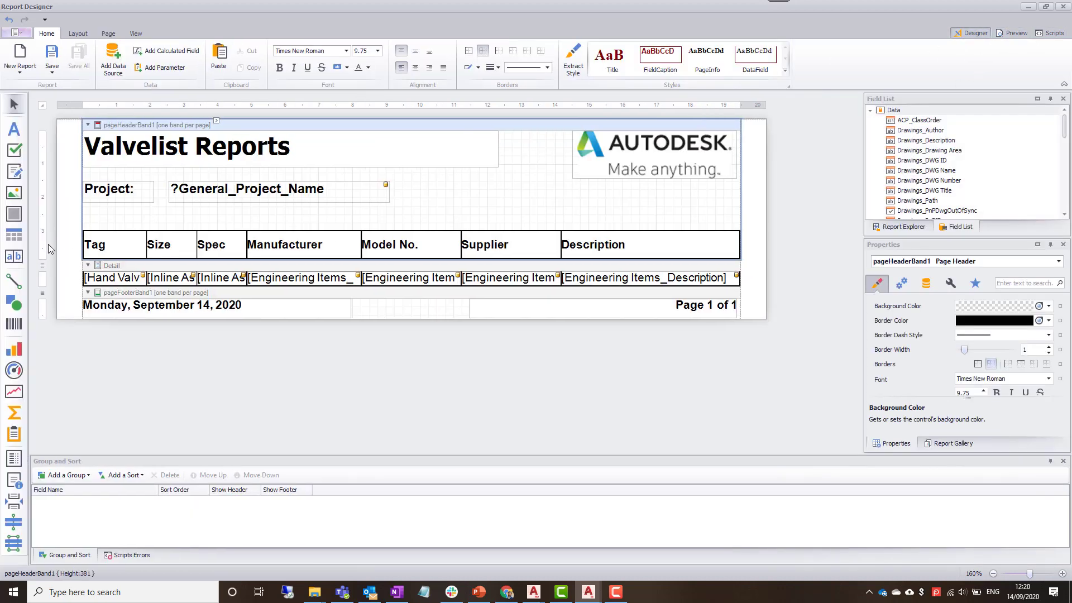
# Reduce the page header band's height to about 338 and replace the Manufacturer column heading with Valve Code.
pyautogui.moveTo(43, 261); pyautogui.dragTo(45, 247)
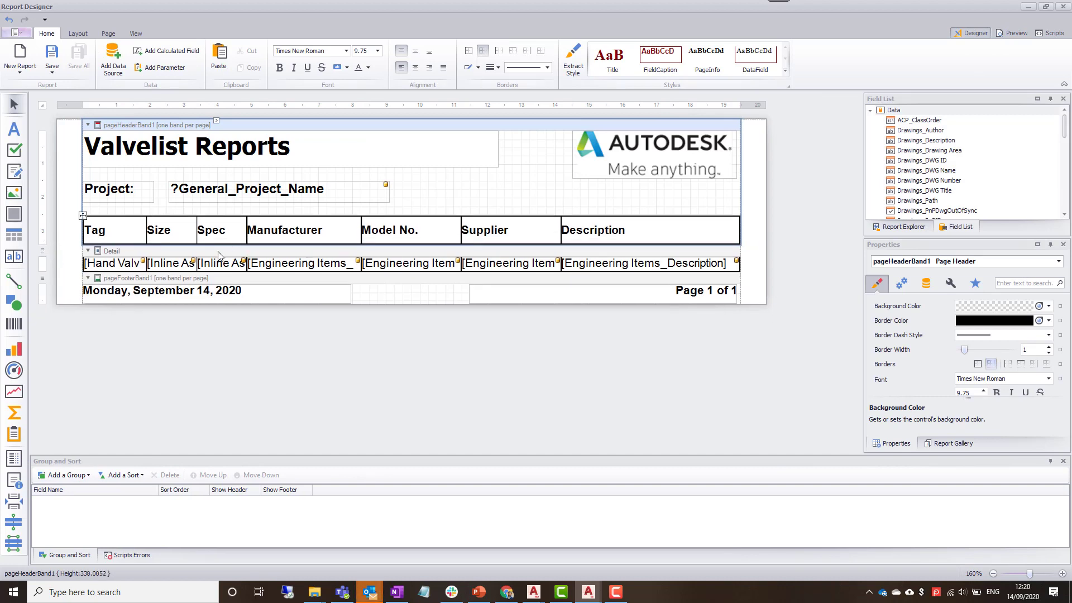
pyautogui.click(173, 238)
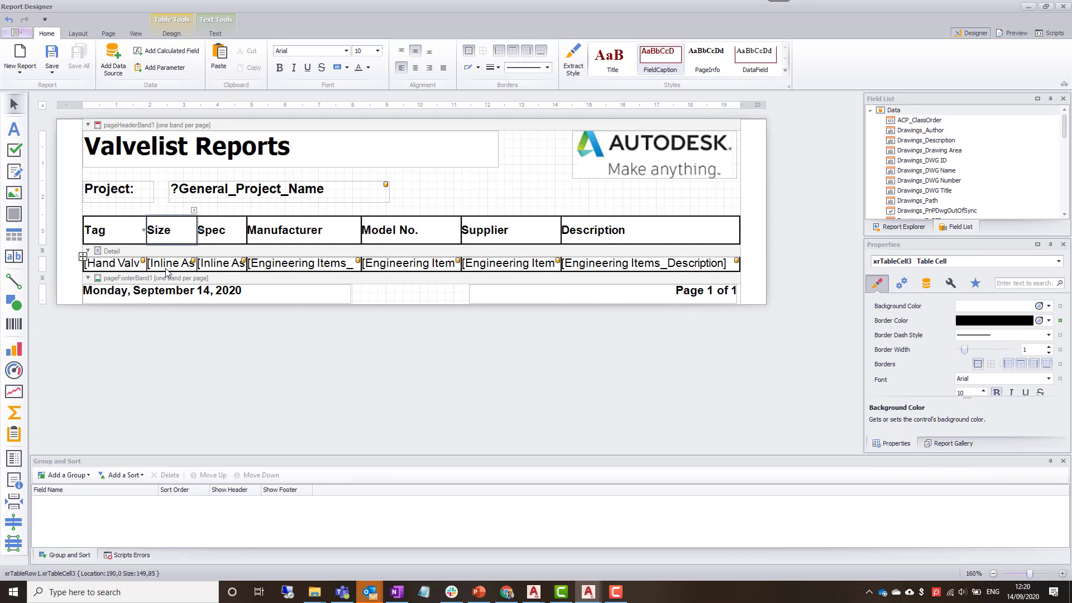
pyautogui.click(321, 235)
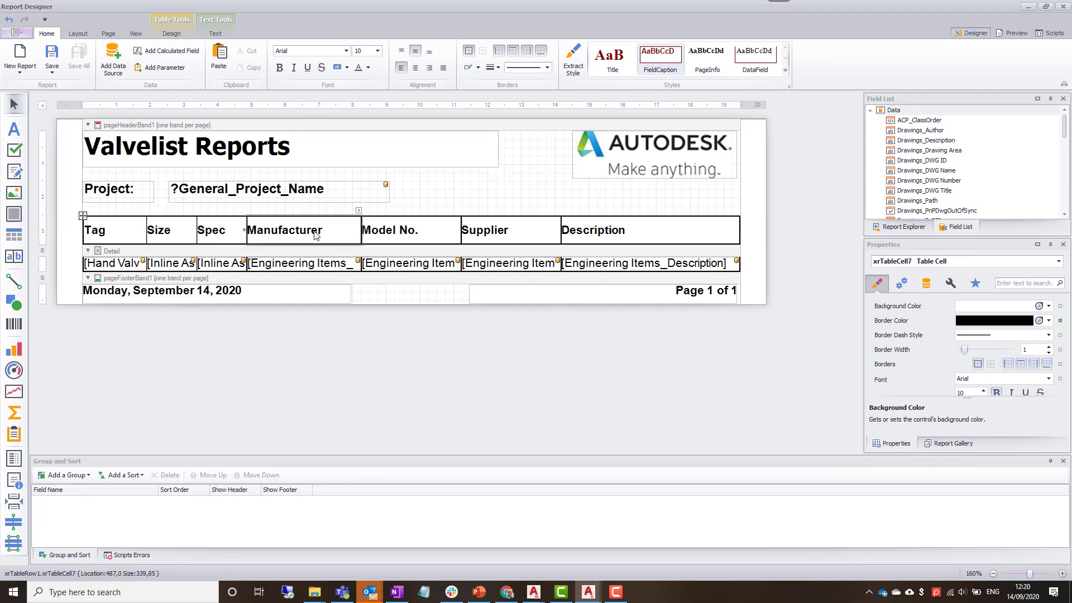
pyautogui.click(331, 235)
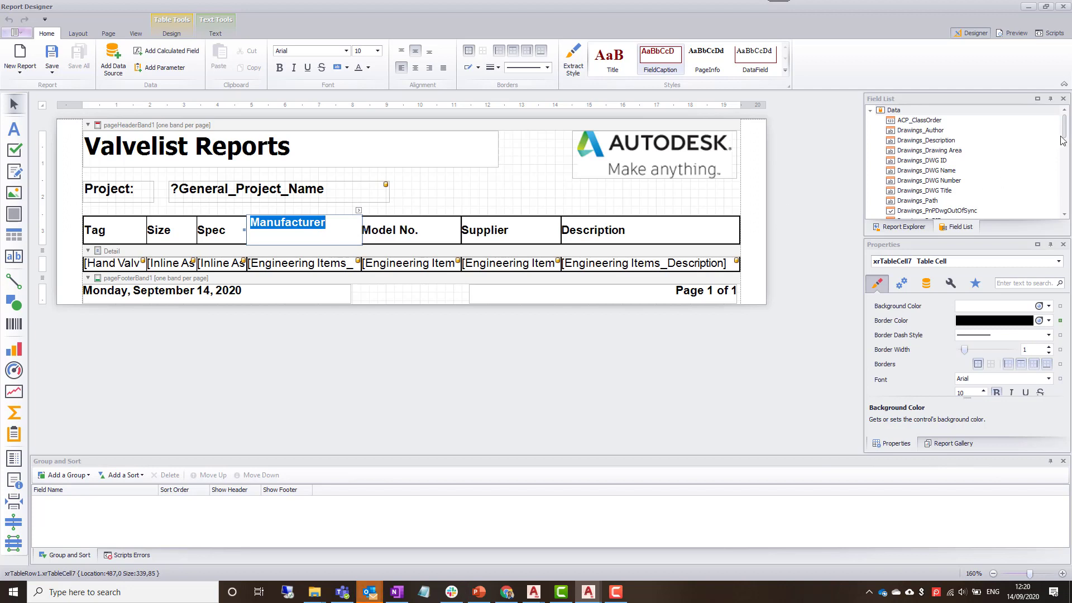
pyautogui.moveTo(1065, 139); pyautogui.dragTo(1067, 201)
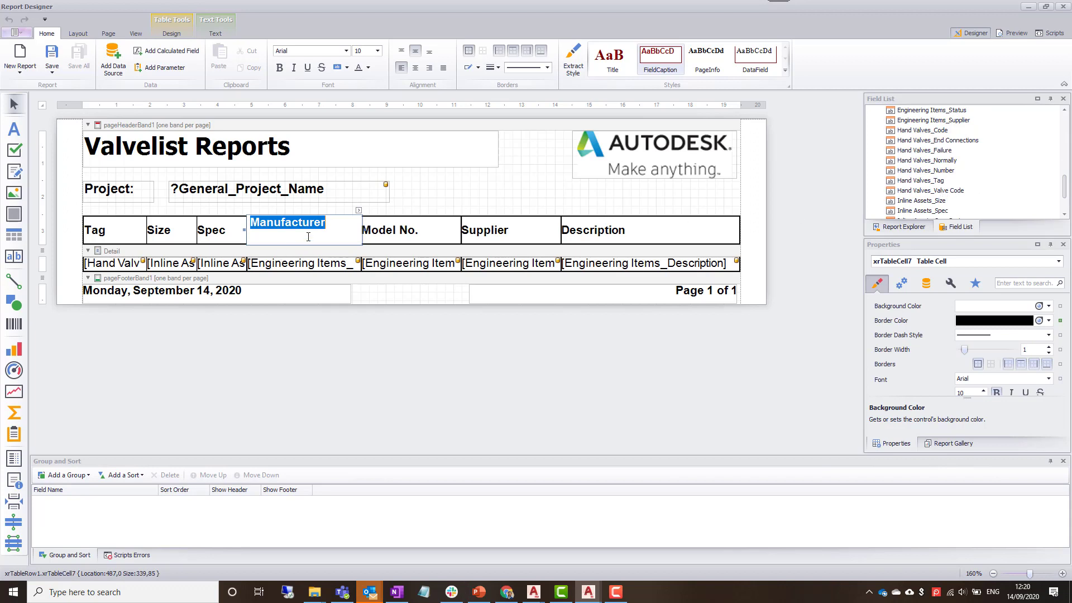
pyautogui.write('Valve Code')
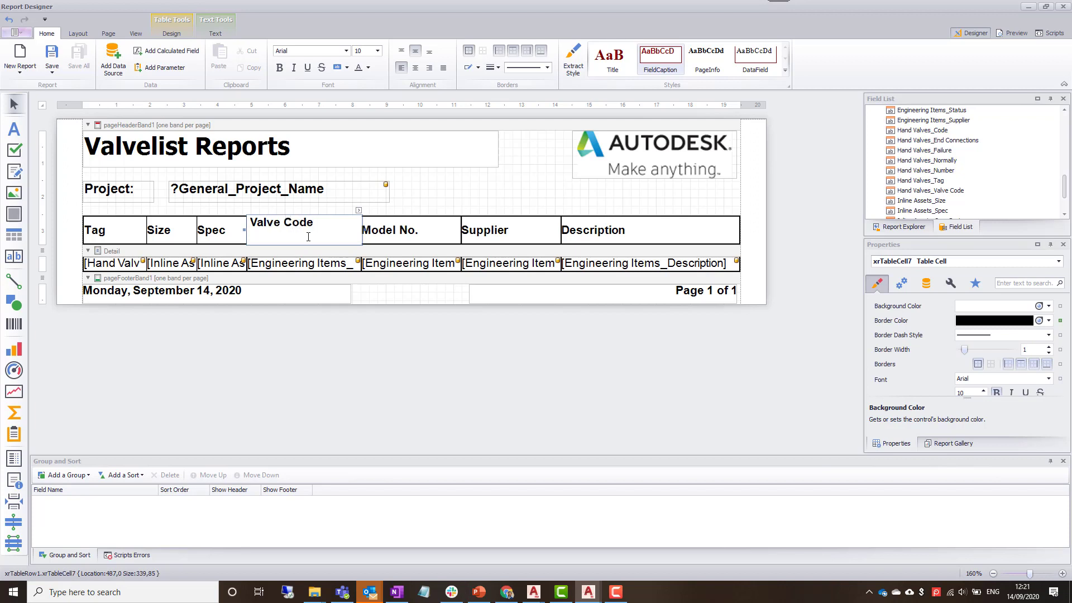
# Replace the expression of the detail cell under the Valve Code heading with [Hand Valves_Valve Code].
pyautogui.click(450, 210)
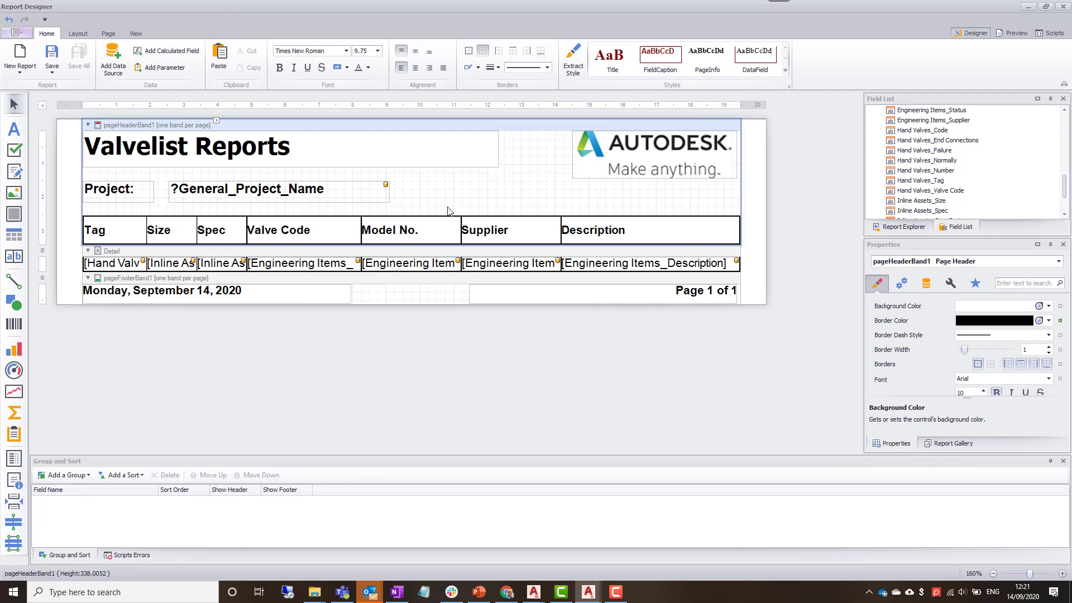
pyautogui.click(322, 268)
pyautogui.click(358, 251)
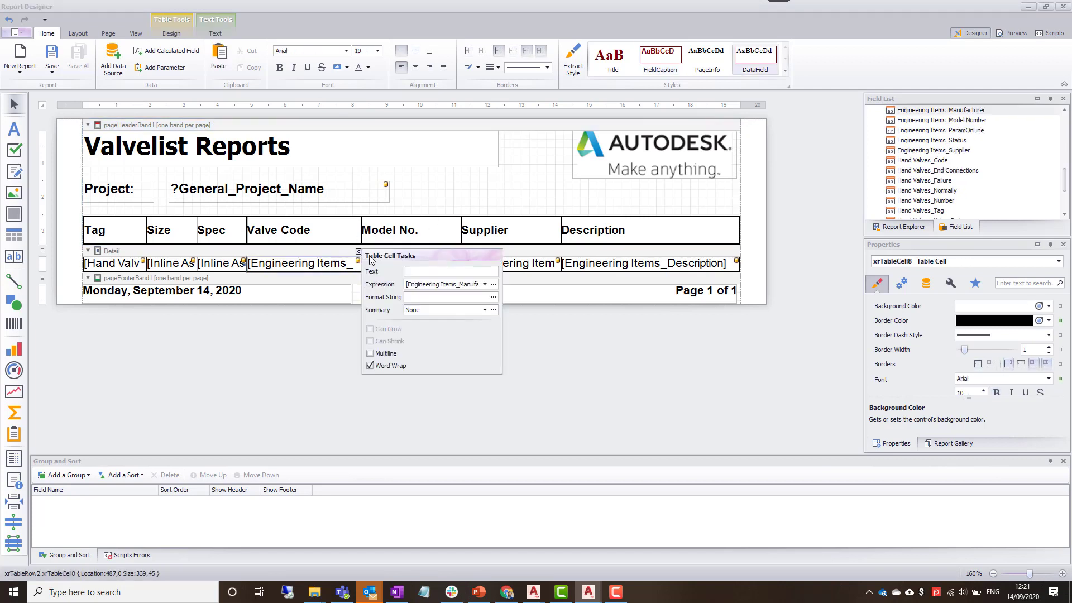
pyautogui.click(493, 284)
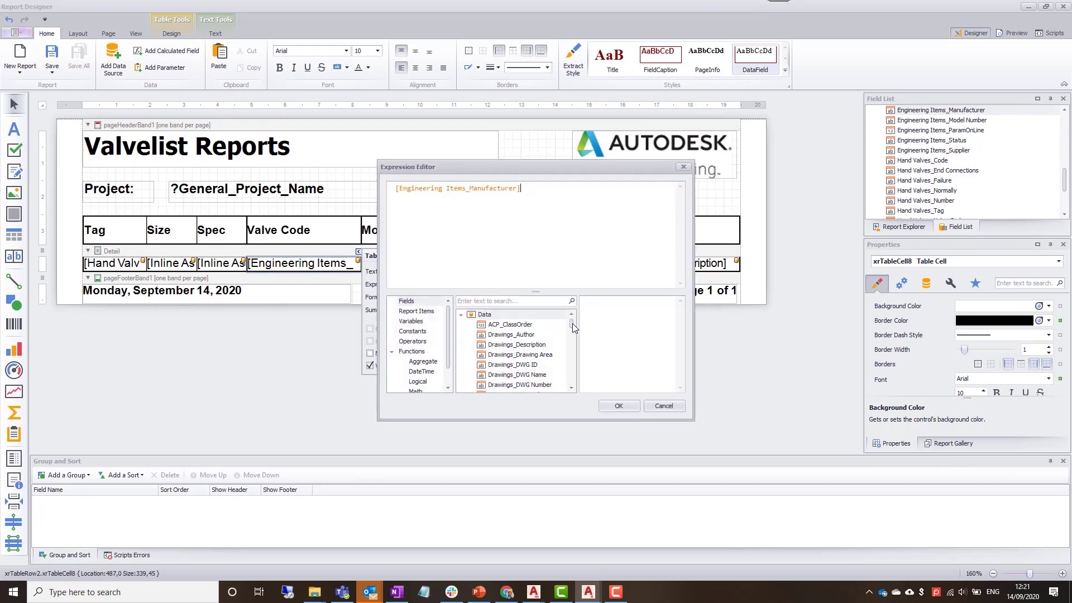
pyautogui.moveTo(572, 323); pyautogui.dragTo(572, 355)
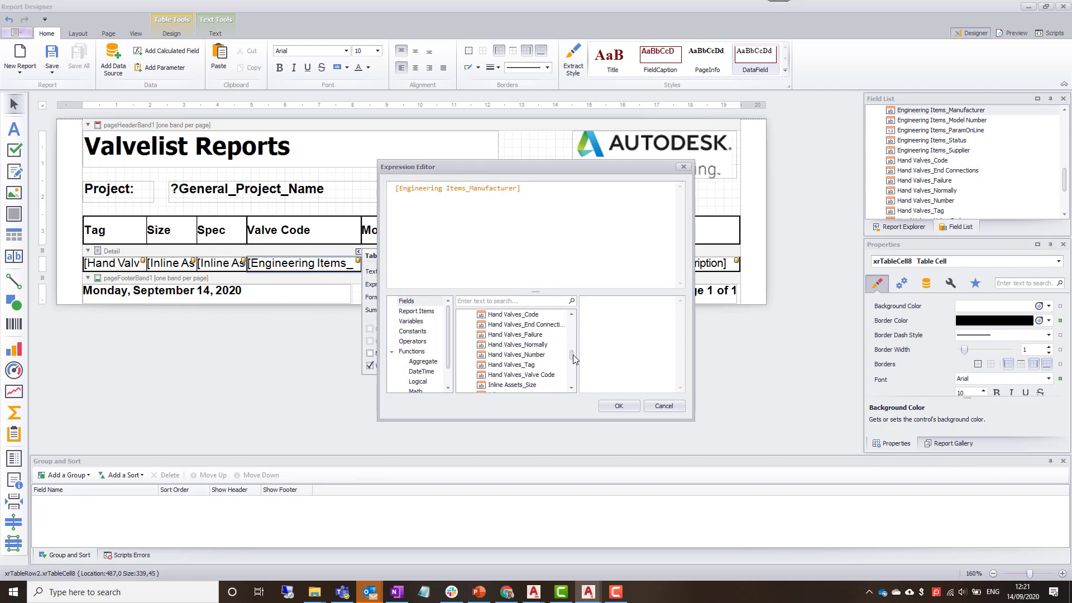
pyautogui.click(538, 377)
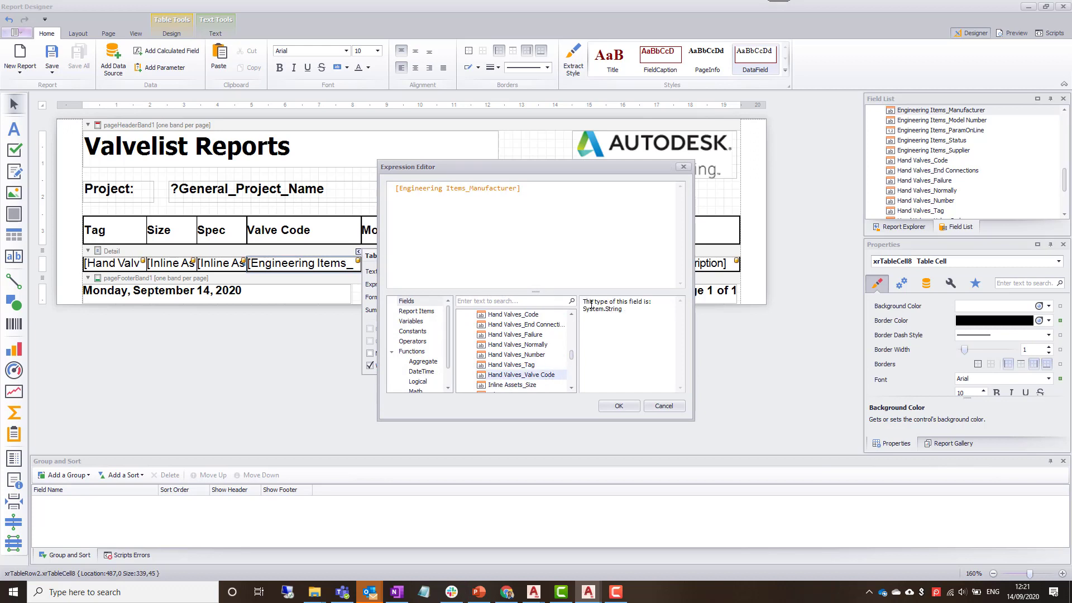
pyautogui.doubleClick(520, 375)
pyautogui.moveTo(520, 190); pyautogui.dragTo(396, 190)
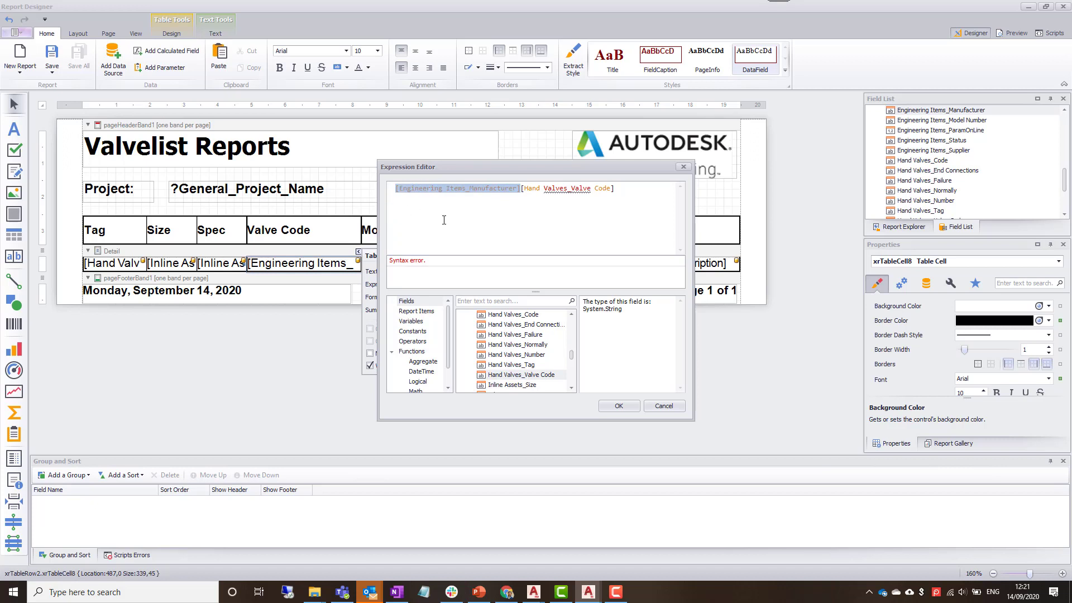
pyautogui.press('Delete')
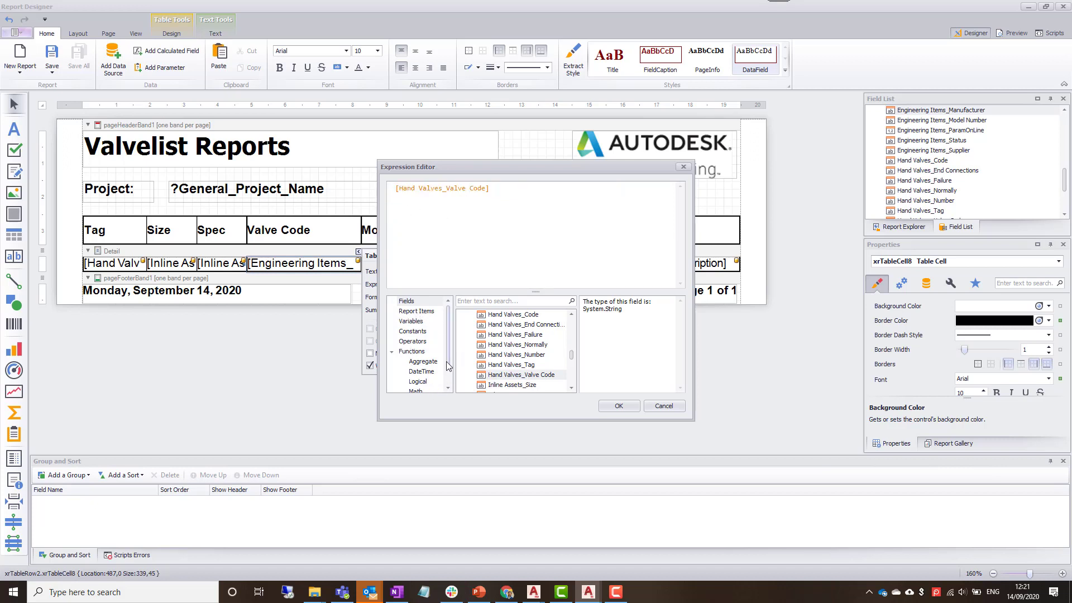
pyautogui.moveTo(450, 365)
pyautogui.mouseDown()
pyautogui.moveTo(450, 380)
pyautogui.moveTo(448, 366)
pyautogui.mouseUp()
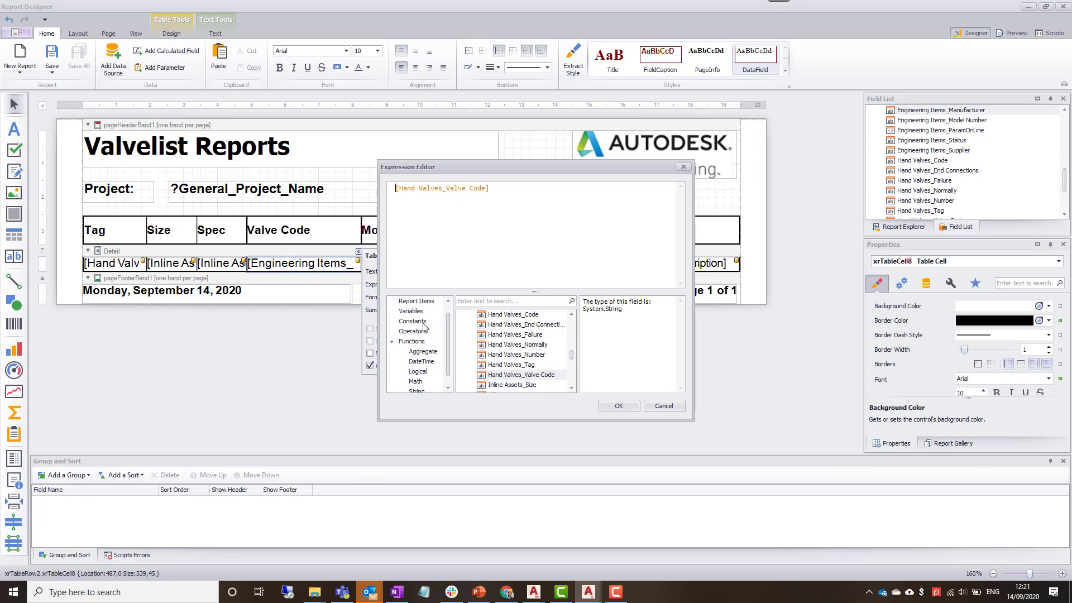
pyautogui.click(620, 405)
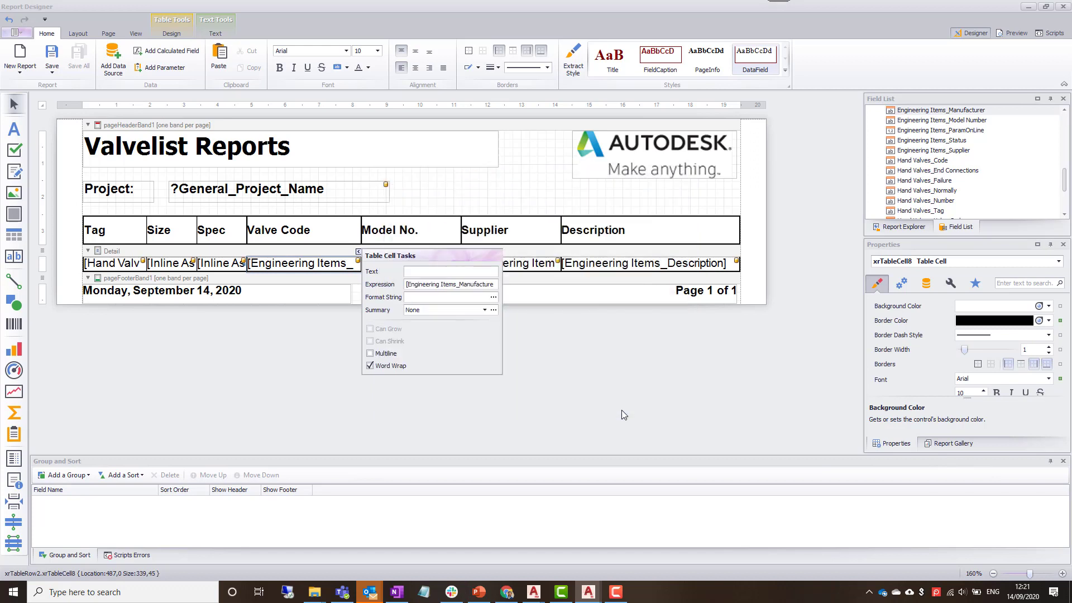
pyautogui.click(526, 346)
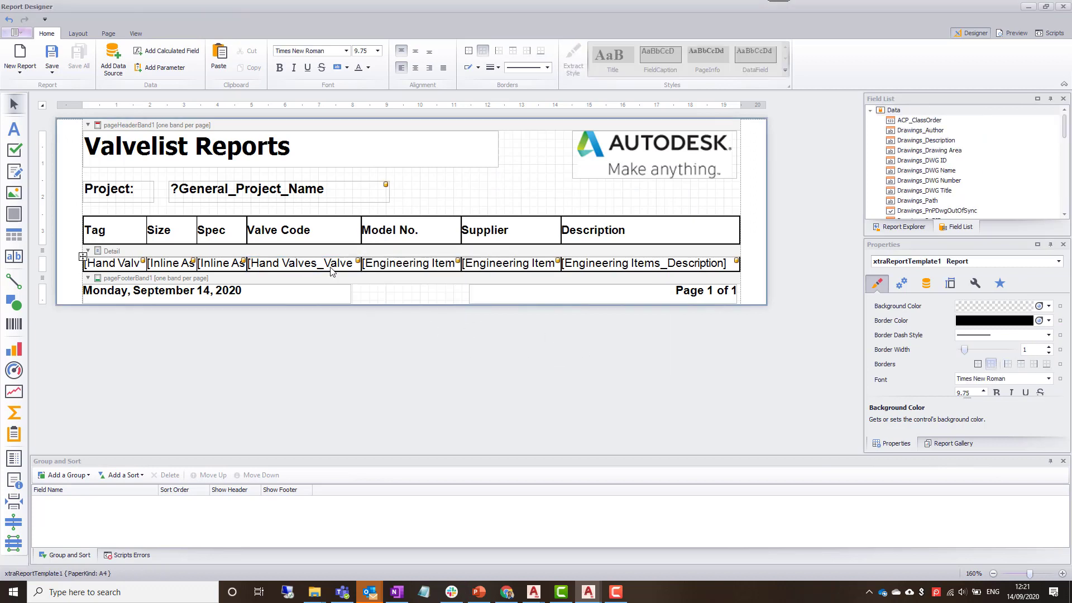
# Preview the report to check the Valve Code column, and return to the layout design.
pyautogui.click(1002, 34)
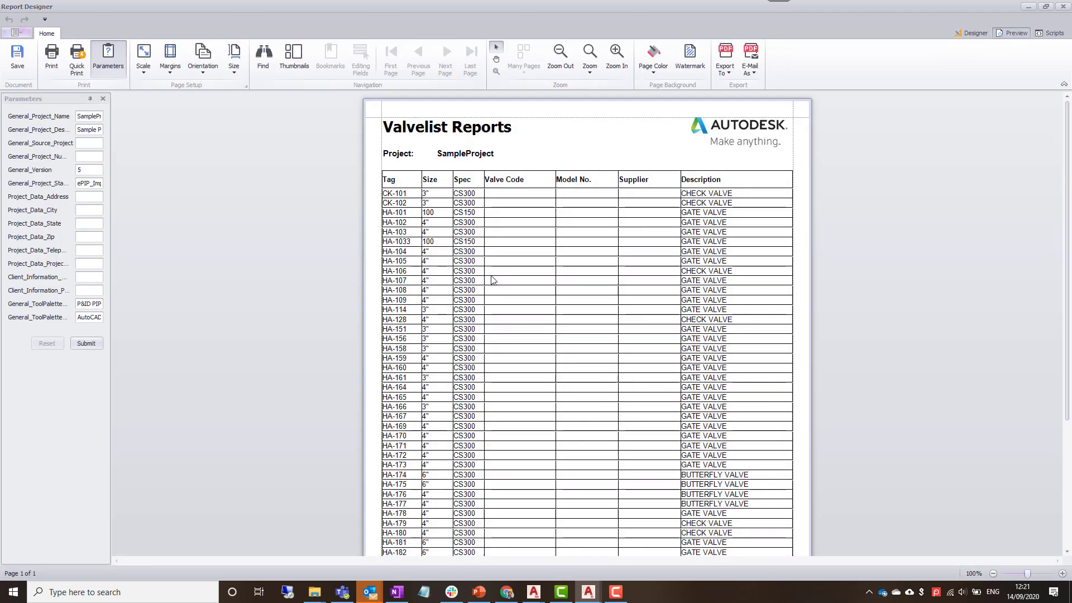
pyautogui.click(972, 33)
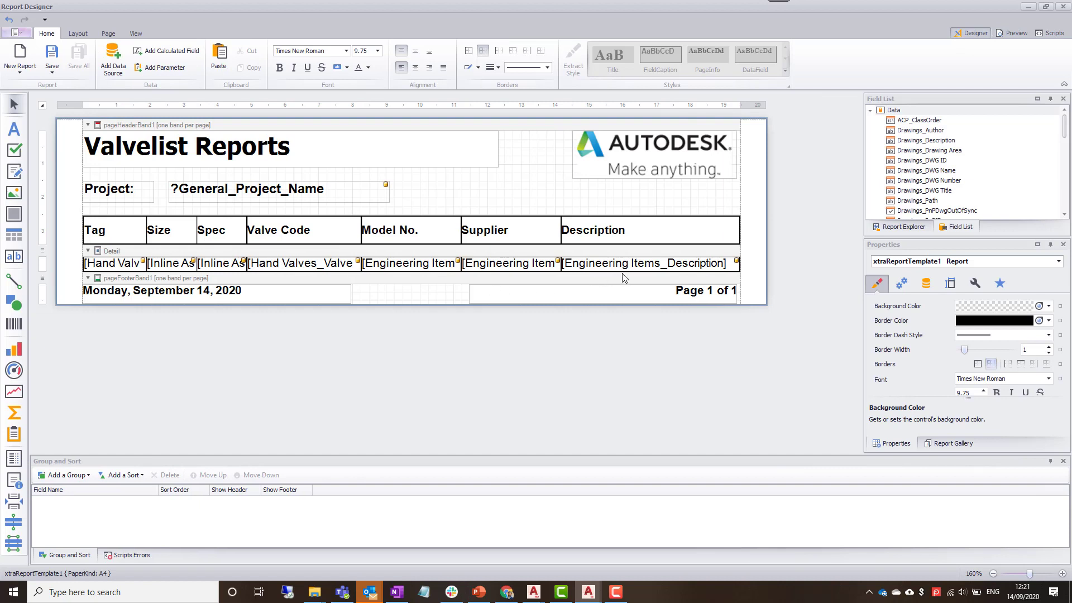
# Delete the Supplier cell from the detail row and narrow the Description cell to end level with the logo's left edge.
pyautogui.click(521, 264)
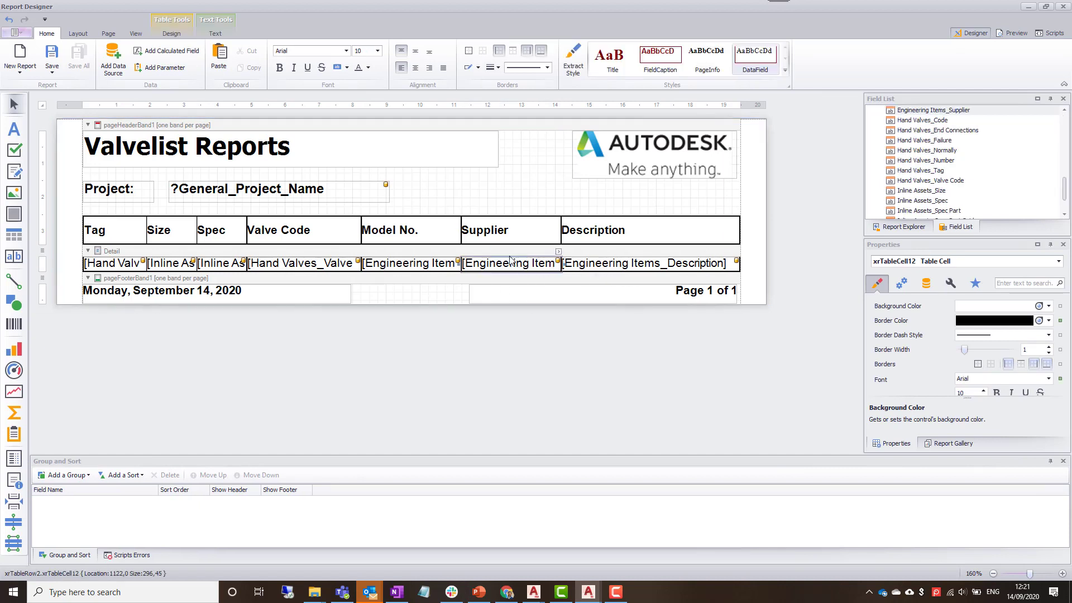
pyautogui.press('Delete')
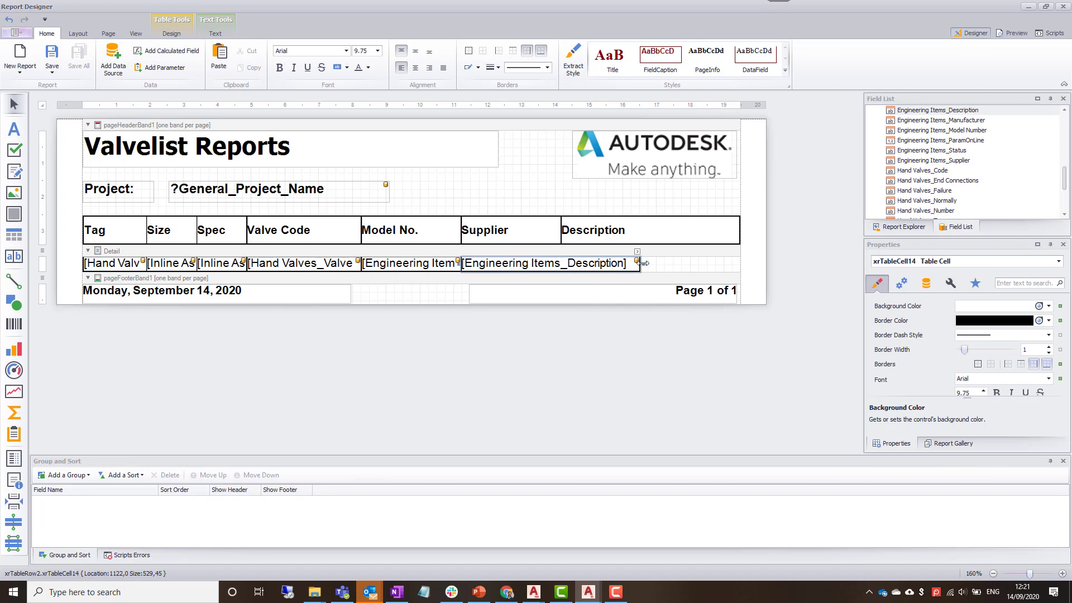
pyautogui.moveTo(626, 262); pyautogui.dragTo(572, 263)
# Delete the Supplier heading from the header table and narrow the Description heading to about 331, matching the detail row.
pyautogui.click(519, 231)
pyautogui.press('Delete')
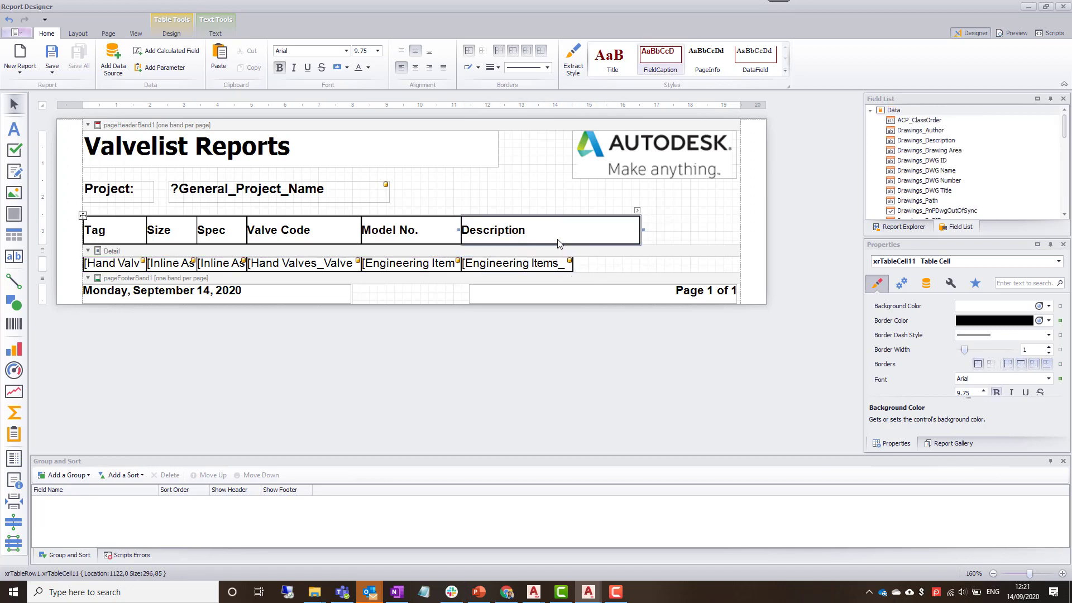
pyautogui.moveTo(640, 229); pyautogui.dragTo(573, 229)
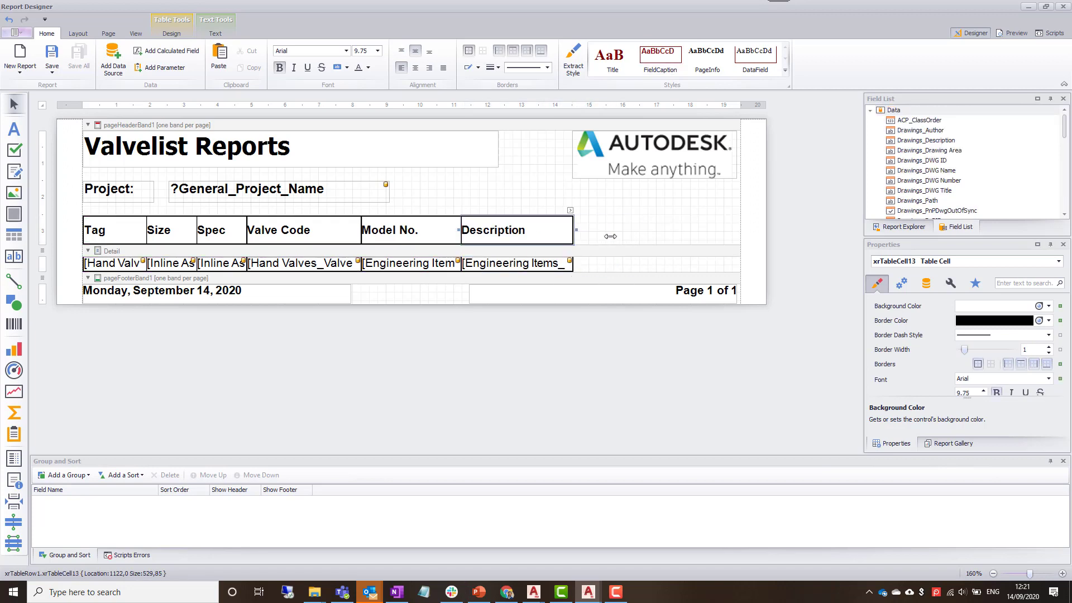
pyautogui.click(705, 239)
pyautogui.click(575, 229)
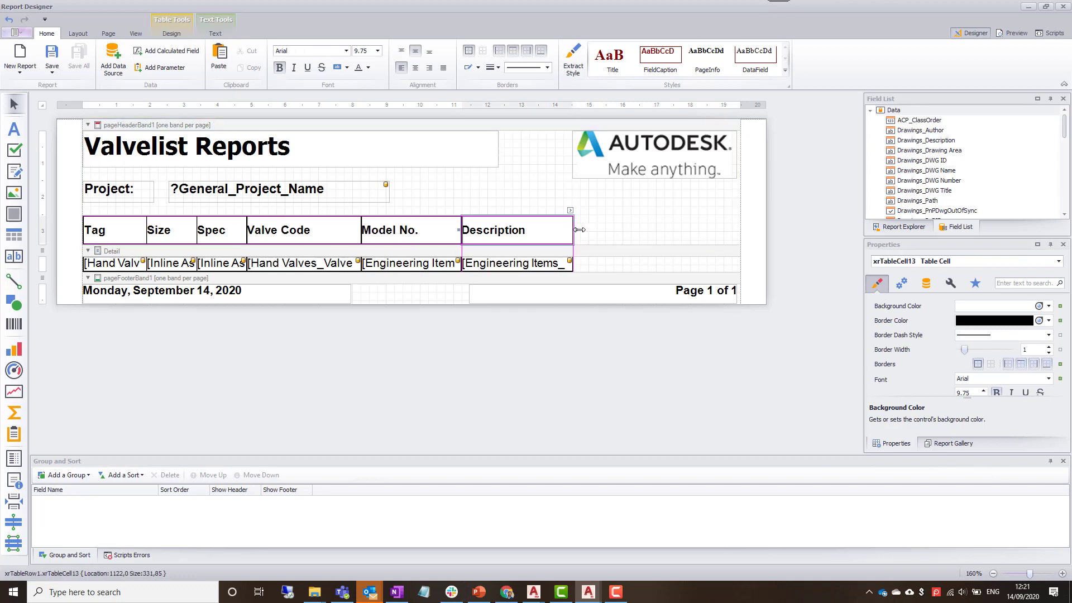
pyautogui.click(695, 234)
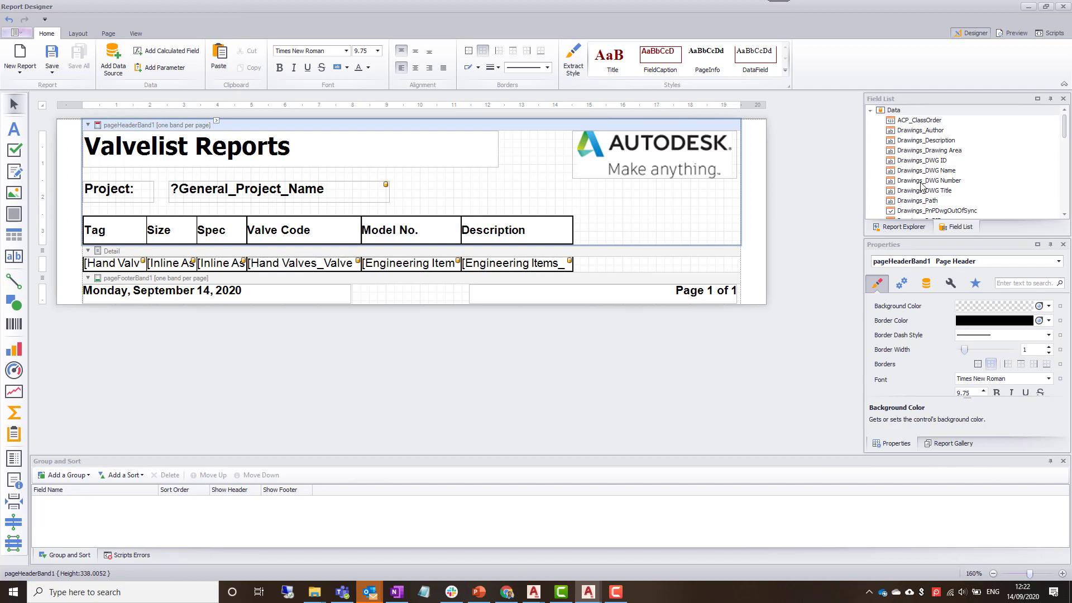
# Add the Hand Valves_Failure field to the detail band directly after the Description cell.
pyautogui.scroll(-10, 922, 200)
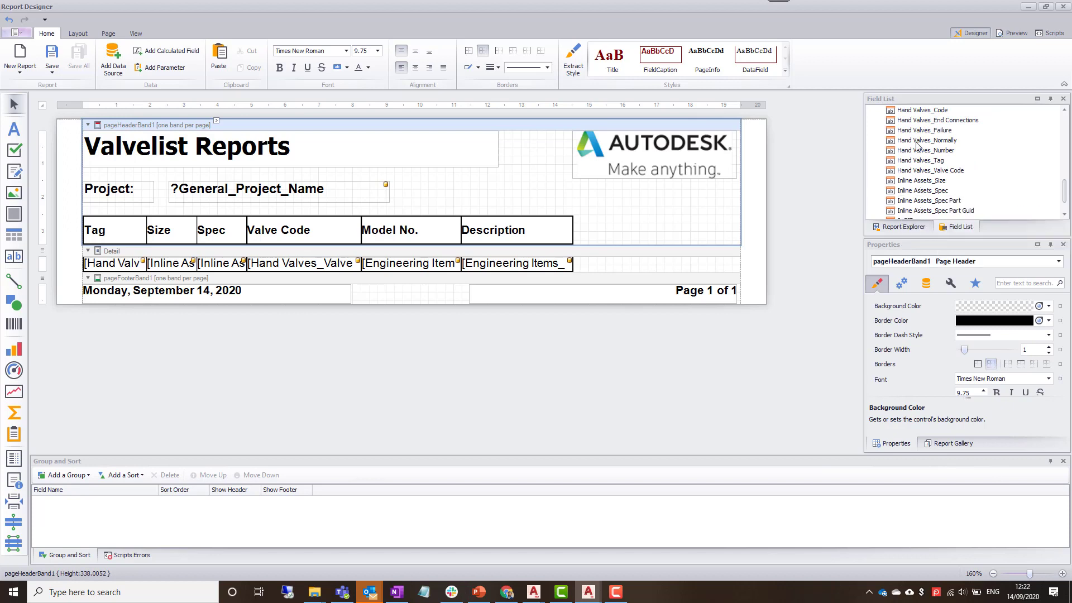
pyautogui.moveTo(920, 134); pyautogui.dragTo(617, 275)
pyautogui.click(686, 273)
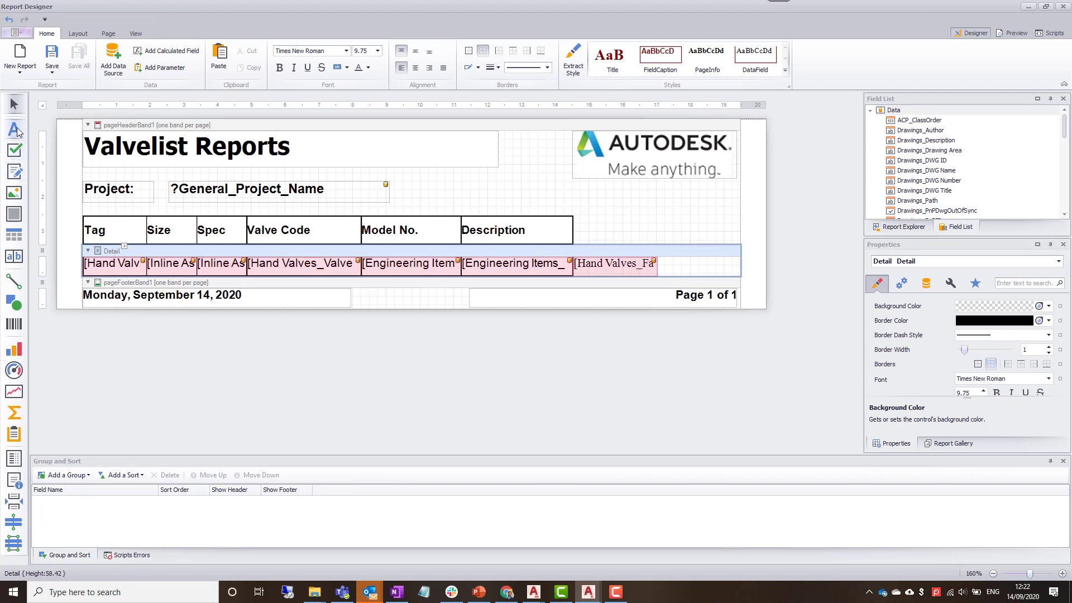
# Place a label about 270 by 85 in the page header, directly after the Description heading.
pyautogui.click(15, 131)
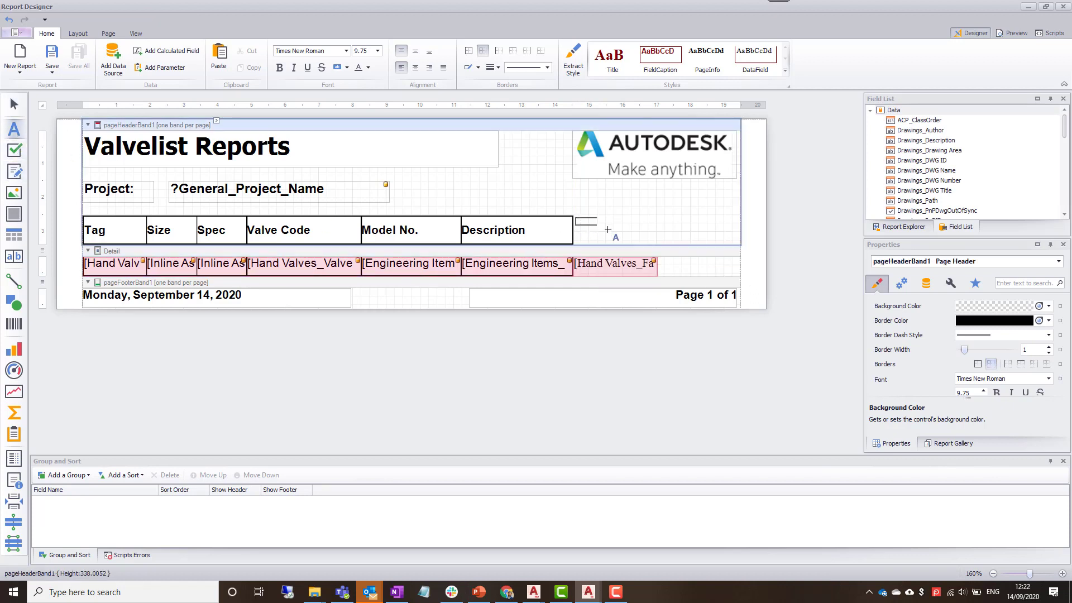
pyautogui.moveTo(575, 218); pyautogui.dragTo(668, 242)
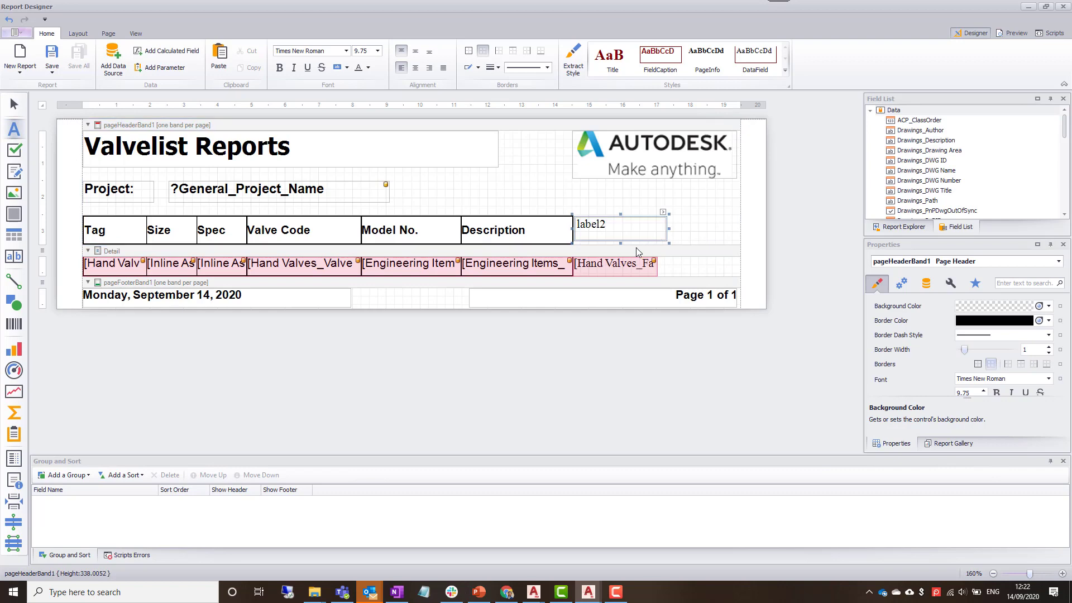
pyautogui.moveTo(585, 218); pyautogui.dragTo(618, 246)
# Set the text of the new page header label to Failure status.
pyautogui.doubleClick(605, 225)
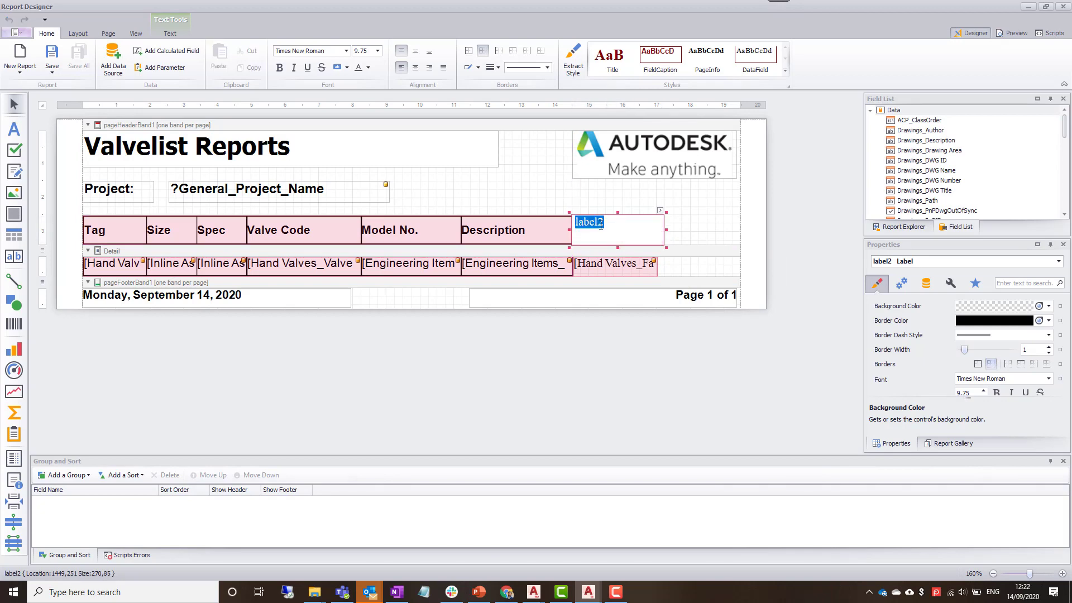
pyautogui.write('Fal')
pyautogui.press('BackSpace')
pyautogui.write('ilure status')
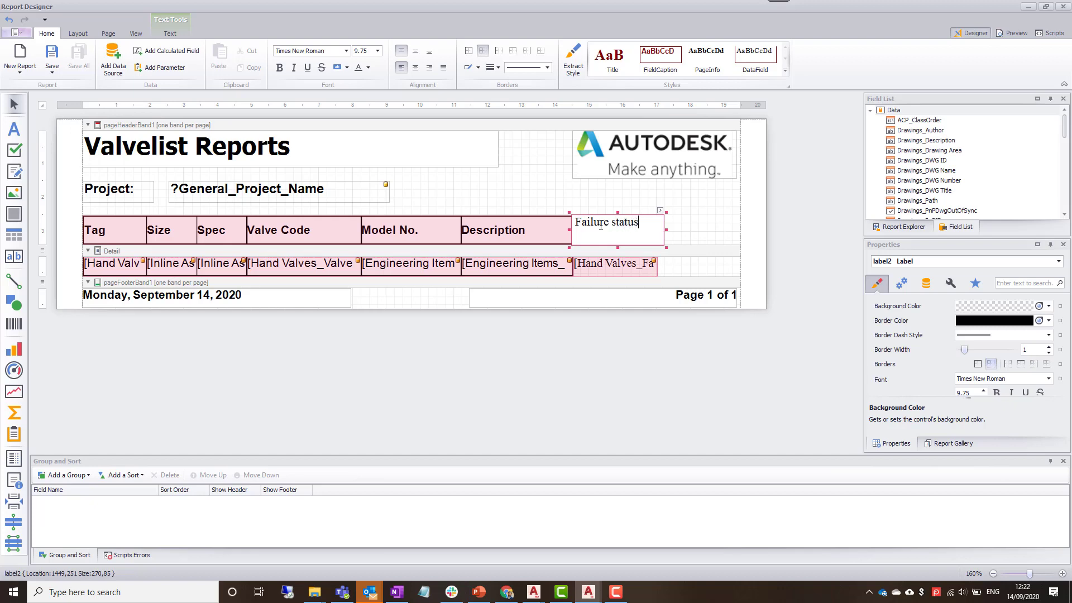
pyautogui.click(688, 231)
pyautogui.click(611, 232)
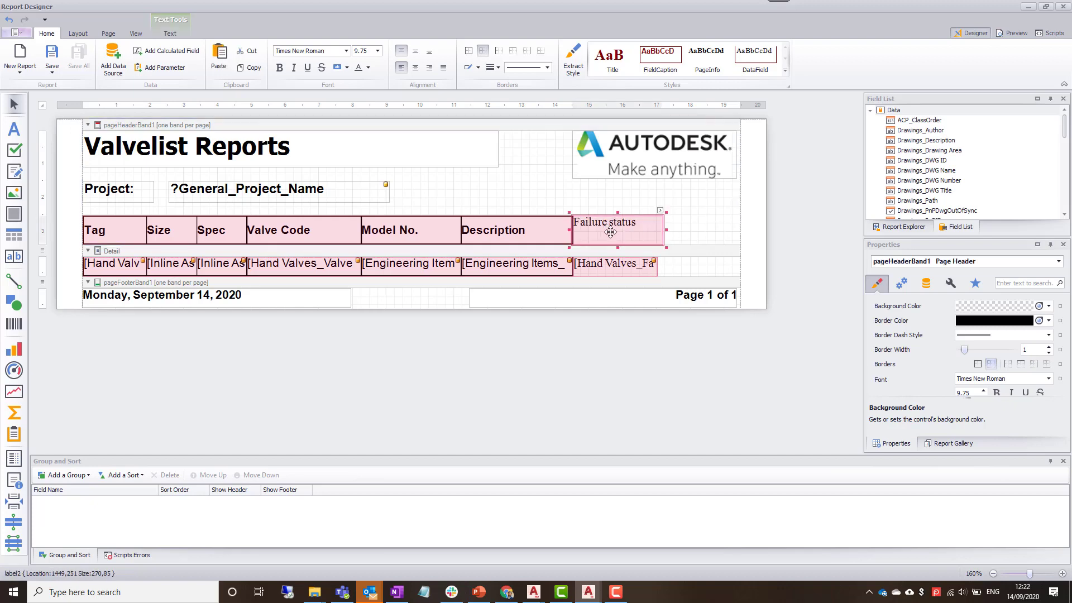
# Preview the report to check the reduced set of columns, and return to the layout design.
pyautogui.click(1013, 33)
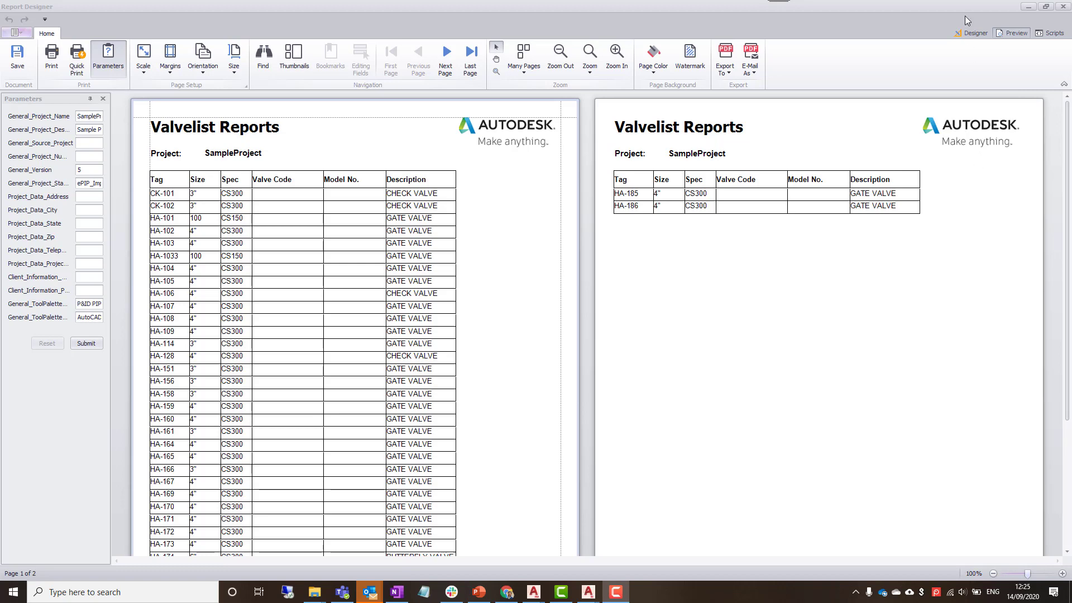
pyautogui.click(969, 34)
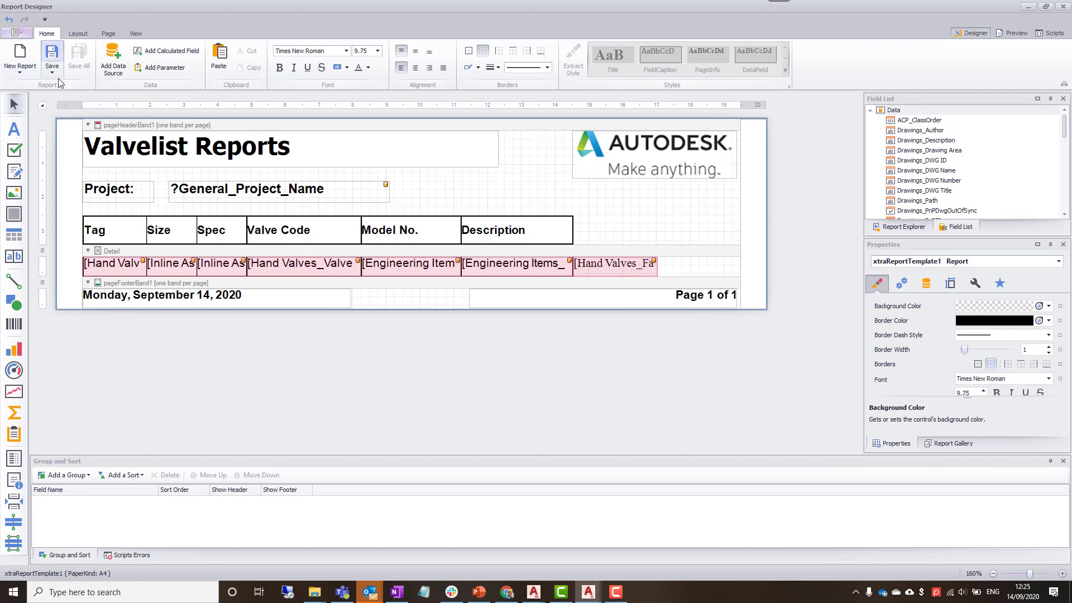
# Close the layout design and accept the Report1 configuration, checking the resulting report in a preview.
pyautogui.click(1062, 7)
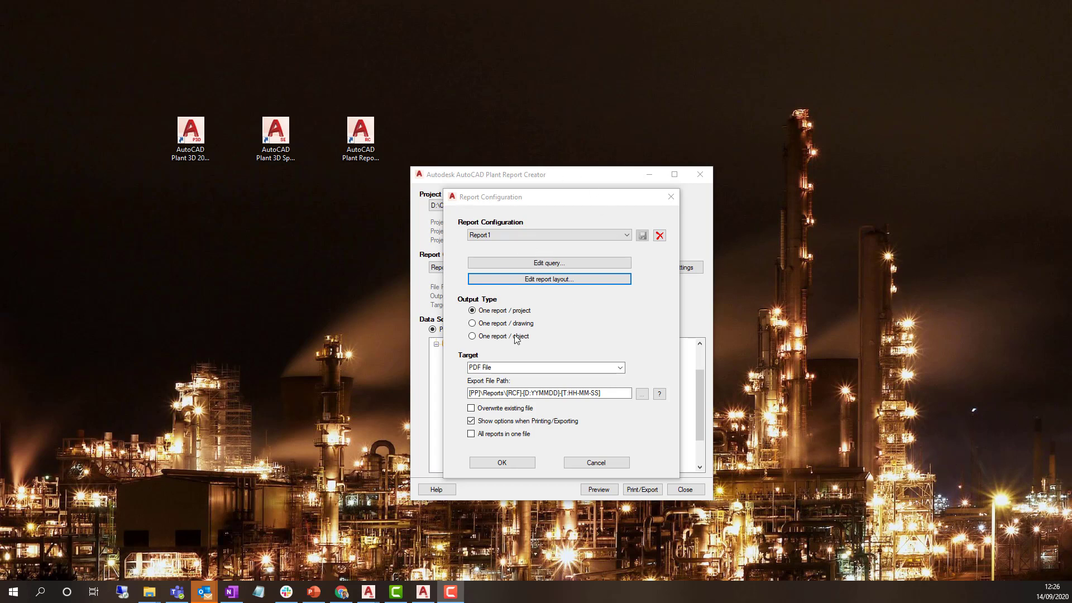
pyautogui.click(511, 462)
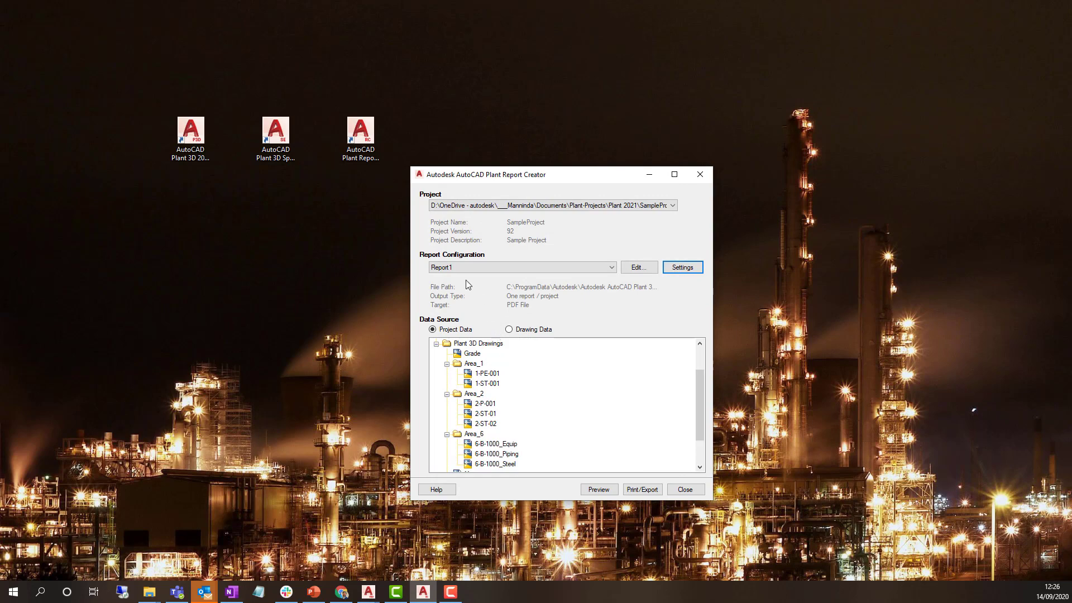
pyautogui.click(601, 489)
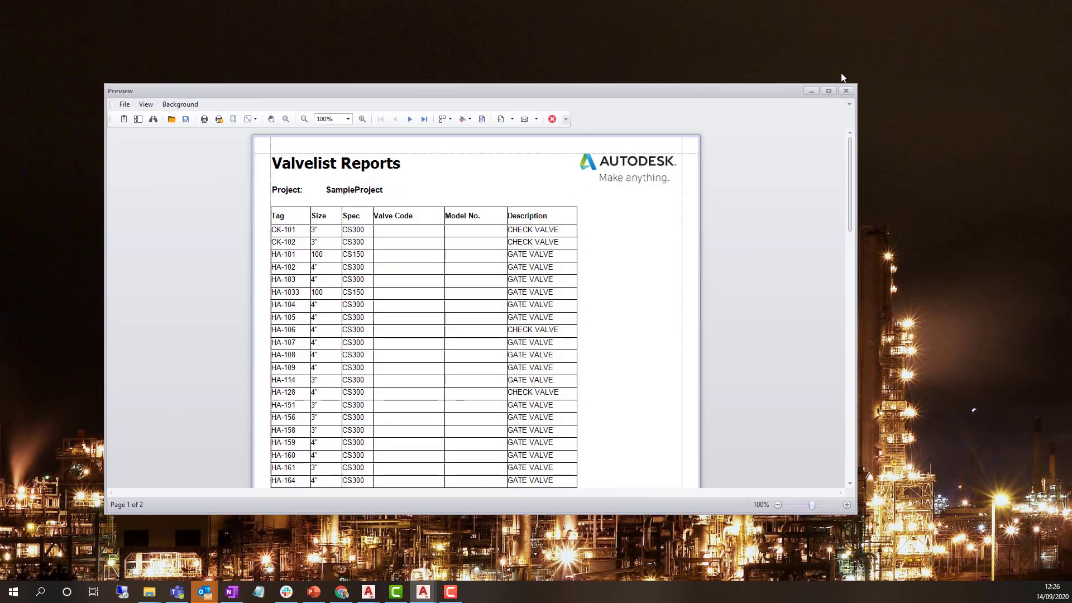
pyautogui.click(846, 90)
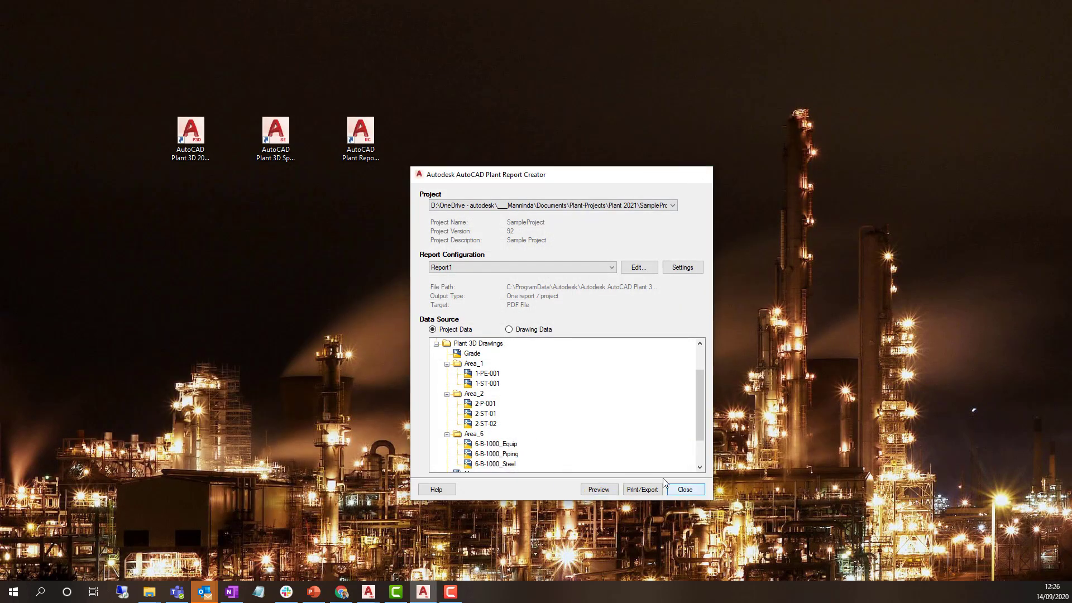
# Restart AutoCAD Plant Report Creator and load SampleProject with the Report1 configuration.
pyautogui.click(685, 489)
pyautogui.doubleClick(372, 156)
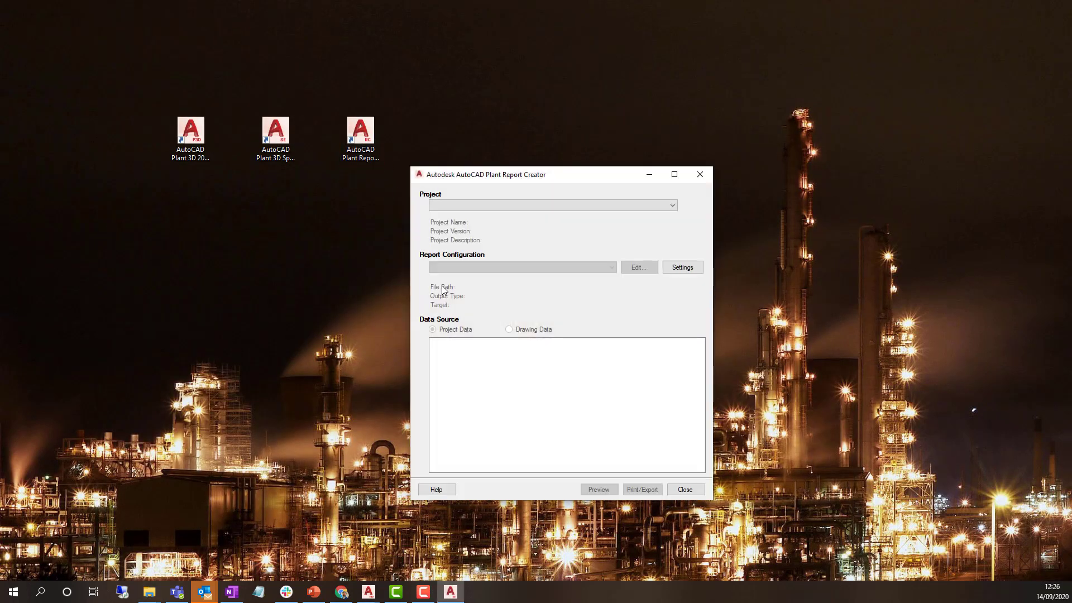
pyautogui.click(487, 205)
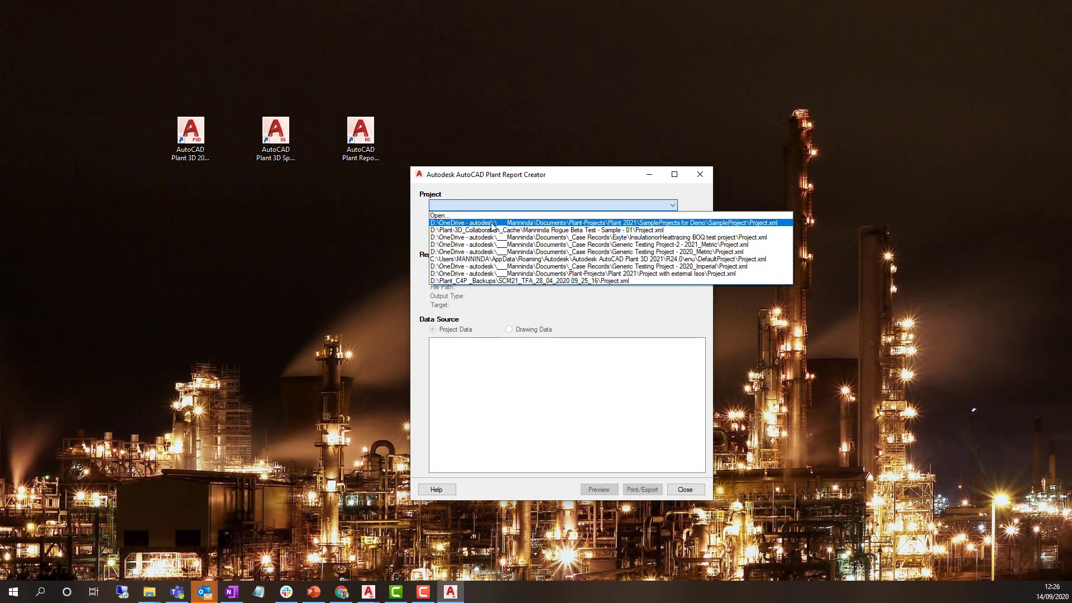
pyautogui.click(492, 223)
pyautogui.click(612, 268)
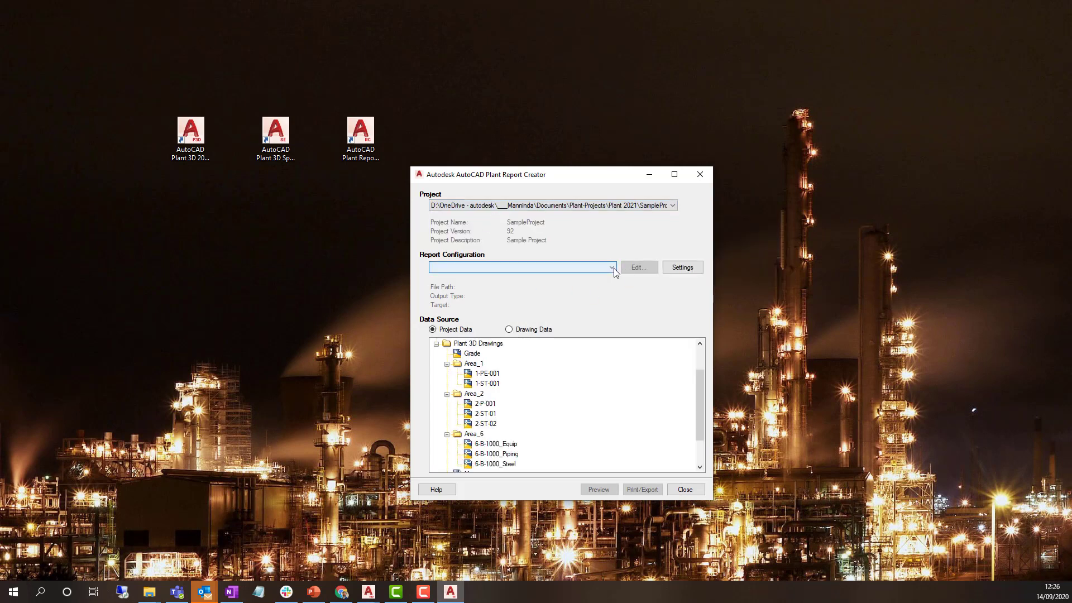
pyautogui.click(477, 372)
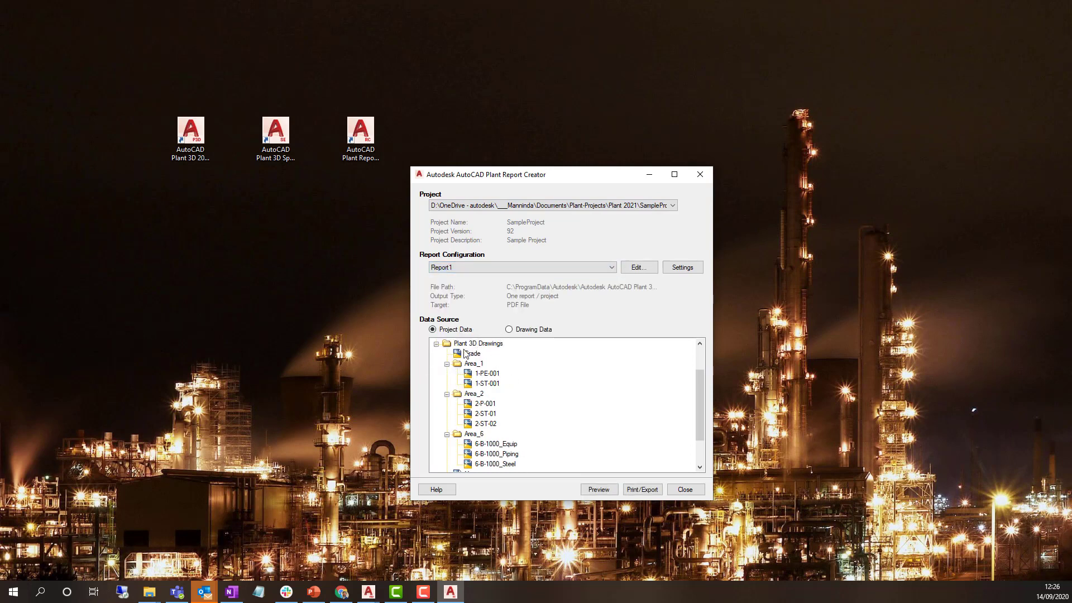
# Start exporting the Report1 report for SampleProject, opening its PDF export options.
pyautogui.click(624, 490)
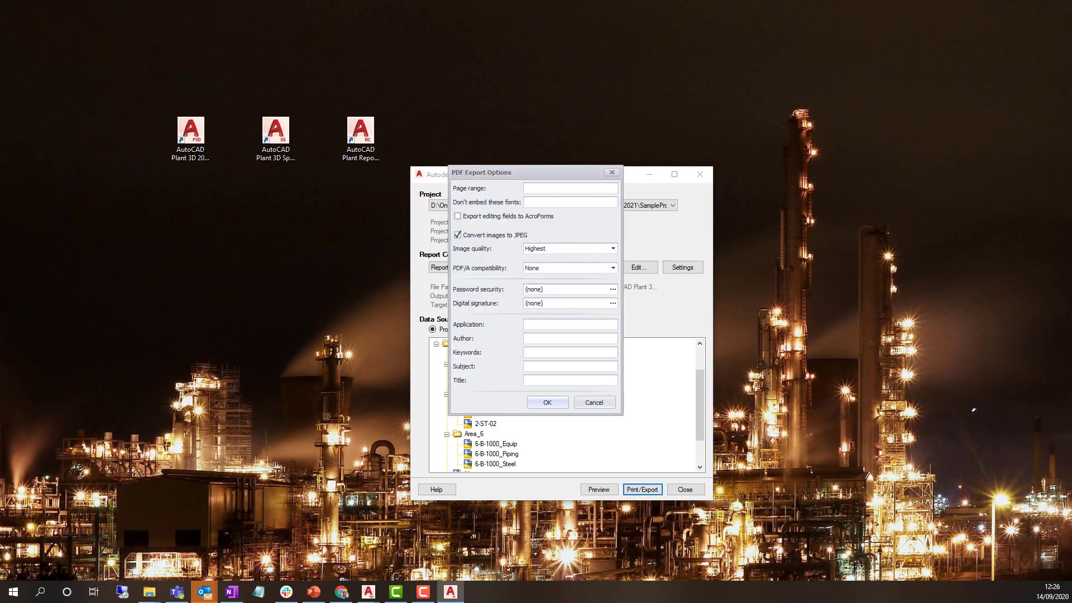
# Switch to Chrome and review the About Report Creator help page, including its workflow illustration and the Report_Designer PDF reference.
pyautogui.hotkey('alt', 'Tab')
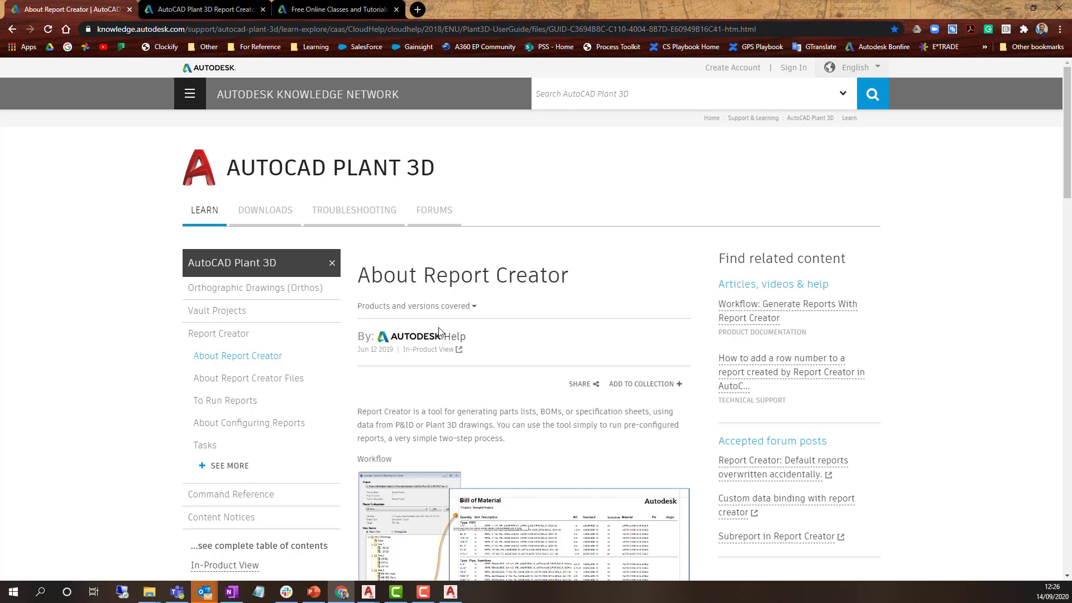
pyautogui.scroll(-6, 494, 366)
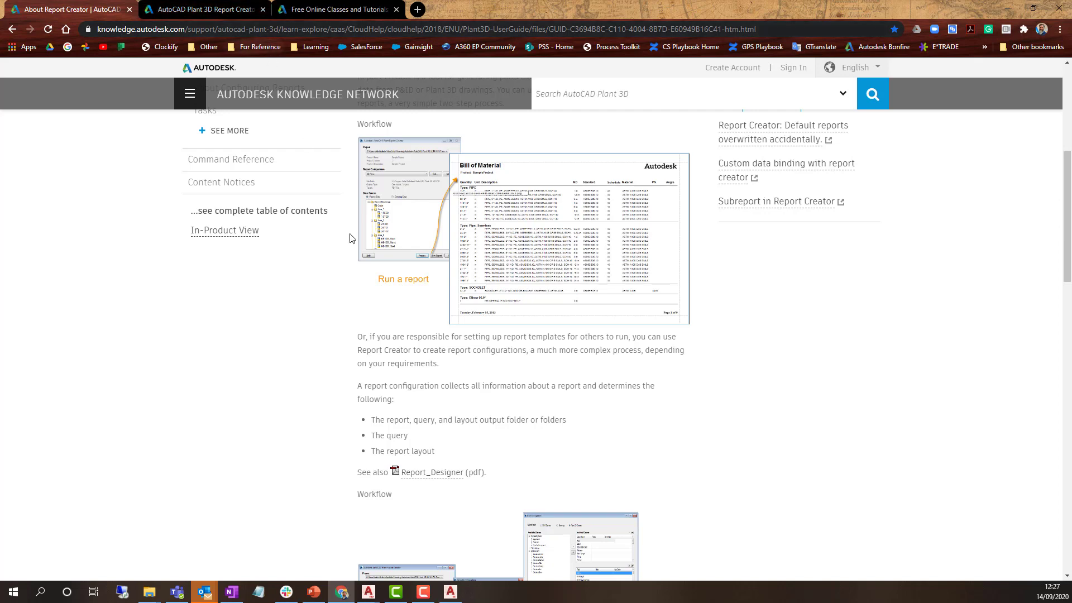
pyautogui.scroll(4, 434, 231)
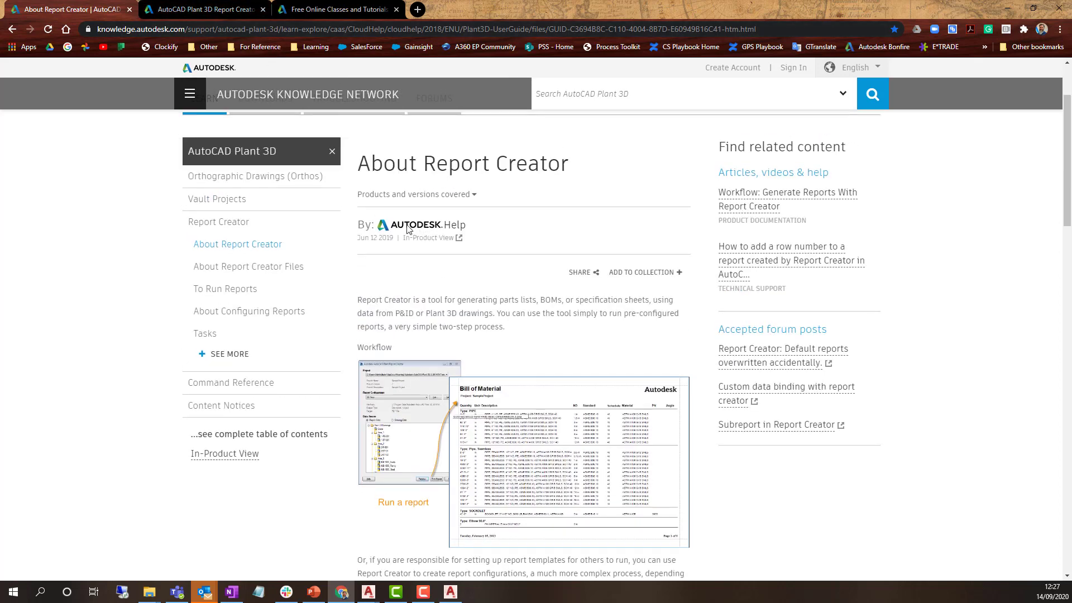
# Examine the AutoCAD Plant 3D Report Creator References article and its listed references and attachment.
pyautogui.click(203, 12)
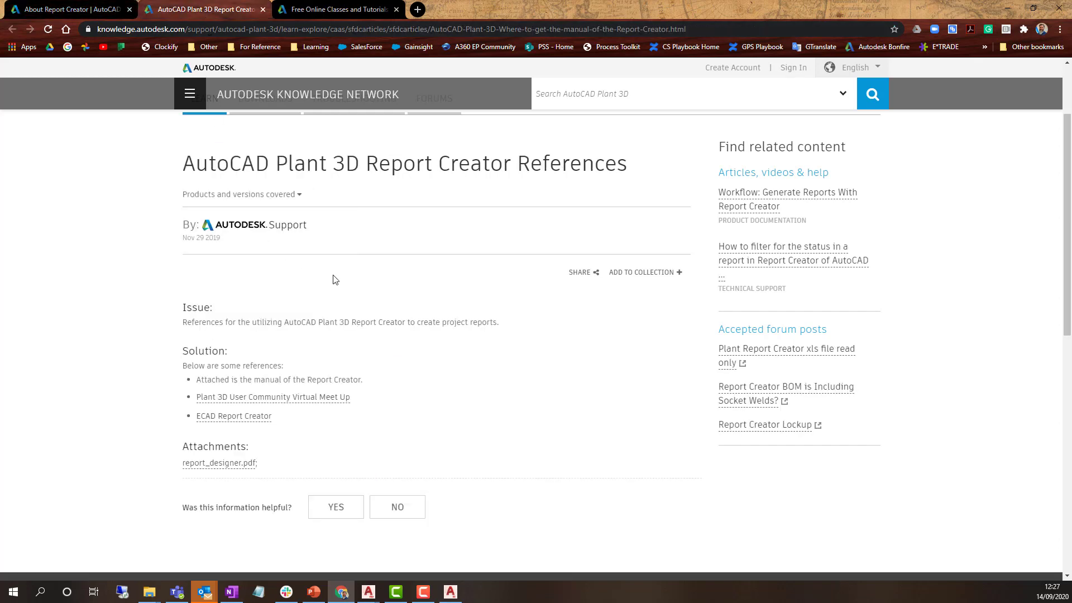
pyautogui.moveTo(190, 162); pyautogui.dragTo(637, 172)
pyautogui.click(445, 191)
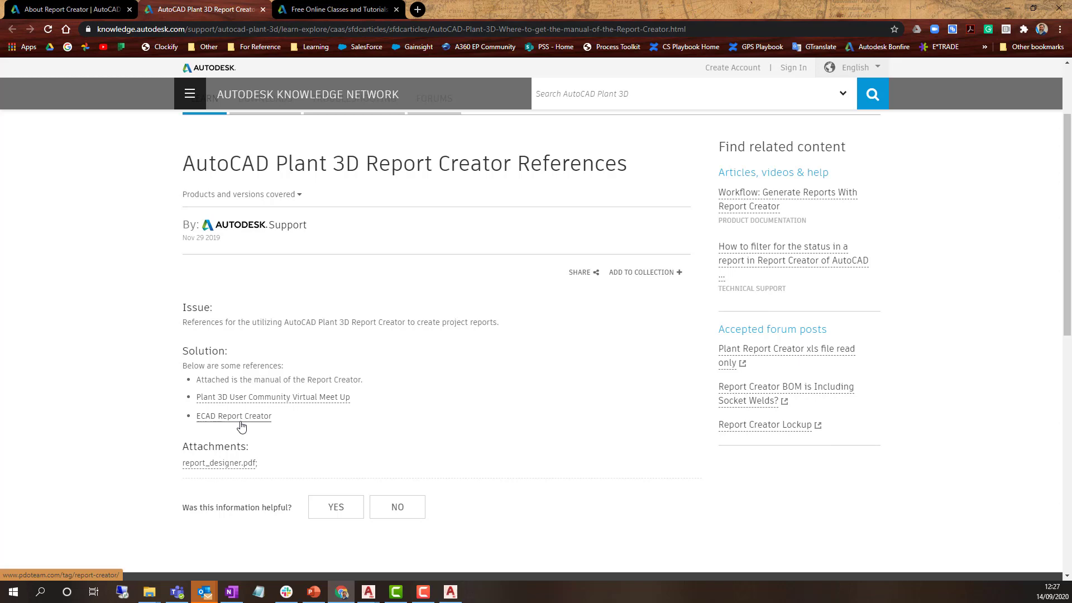
# Look through the Autodesk University classes found for "Report Creator" and filtered to AutoCAD Plant 3D.
pyautogui.click(360, 9)
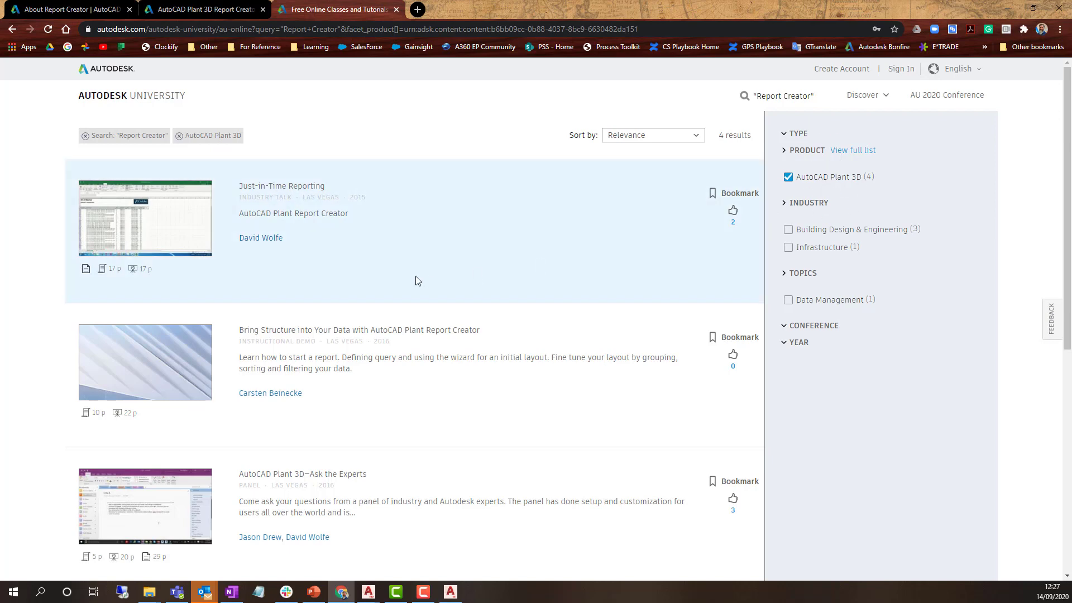
pyautogui.scroll(-6, 415, 282)
pyautogui.scroll(6, 492, 357)
pyautogui.moveTo(250, 244)
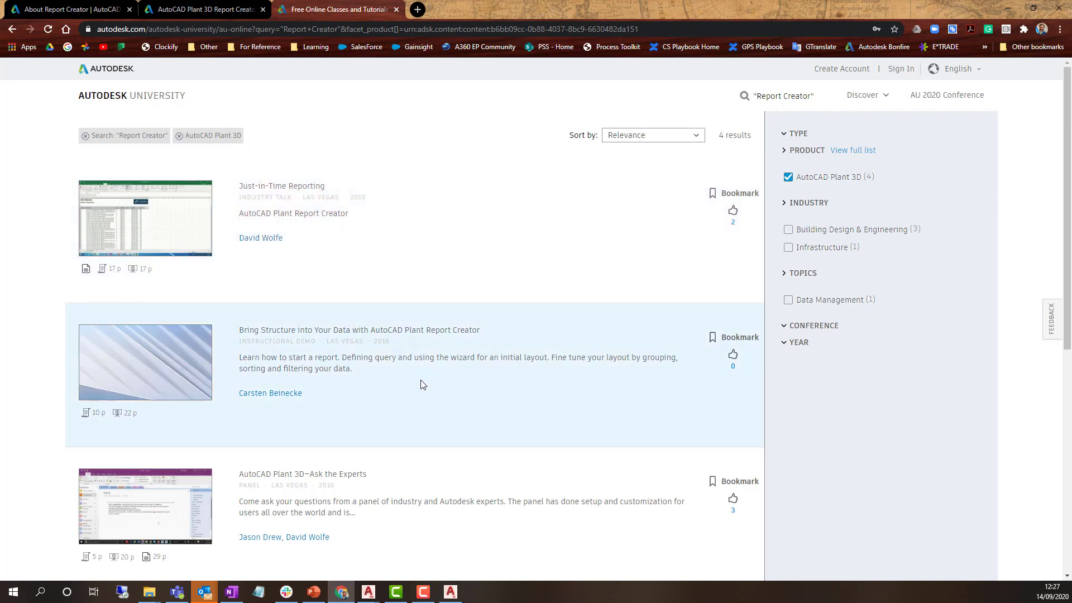
pyautogui.scroll(-2, 421, 382)
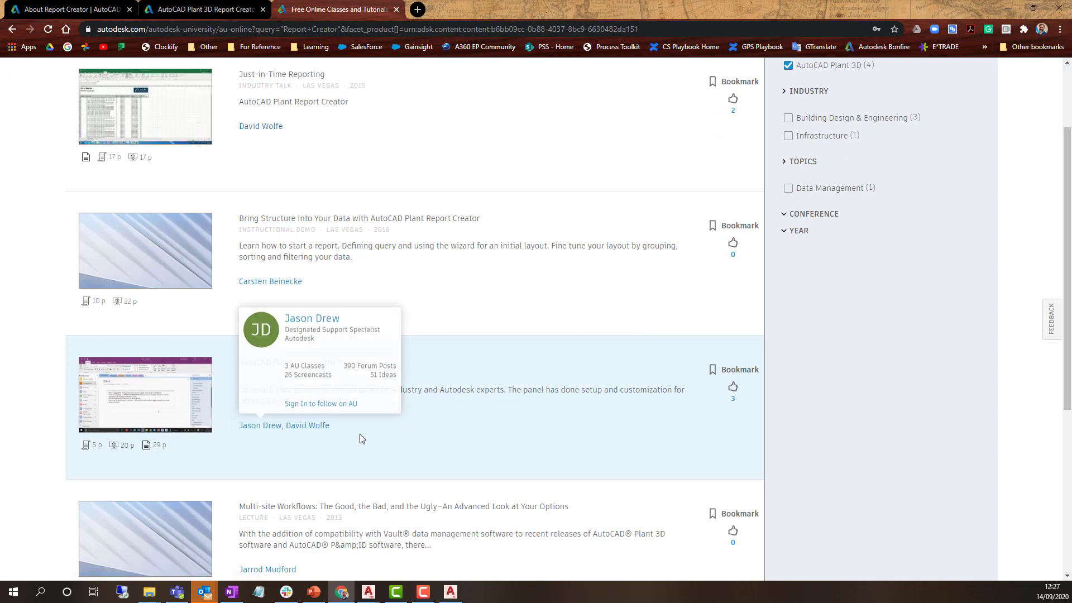
pyautogui.scroll(-2, 369, 441)
pyautogui.scroll(4, 455, 468)
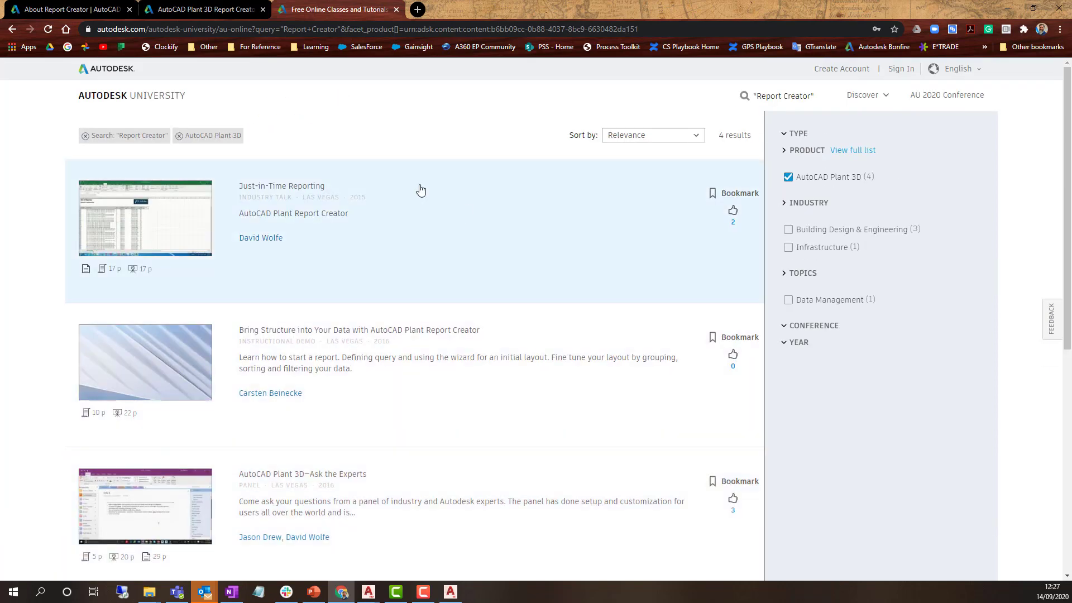